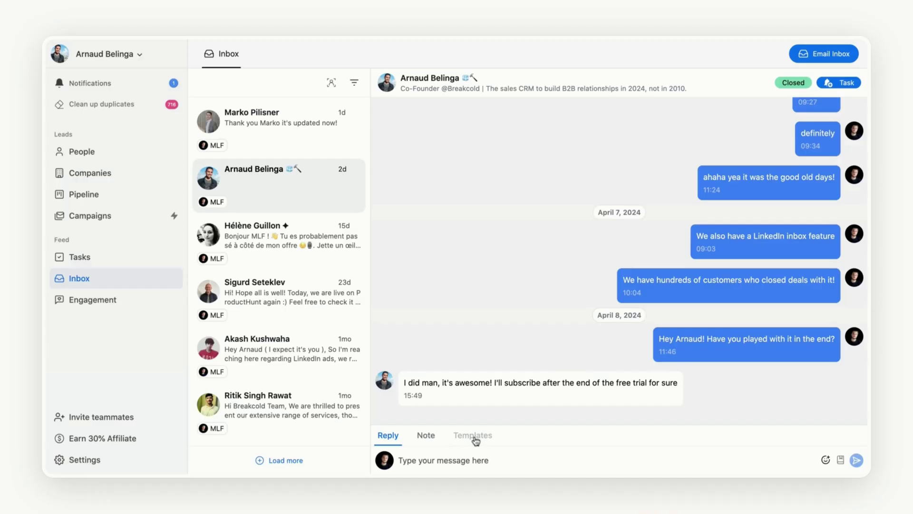
# - Insert the LFG template into the Breakcold reply and show the Customers list feed
pyautogui.click(473, 434)
pyautogui.click(445, 334)
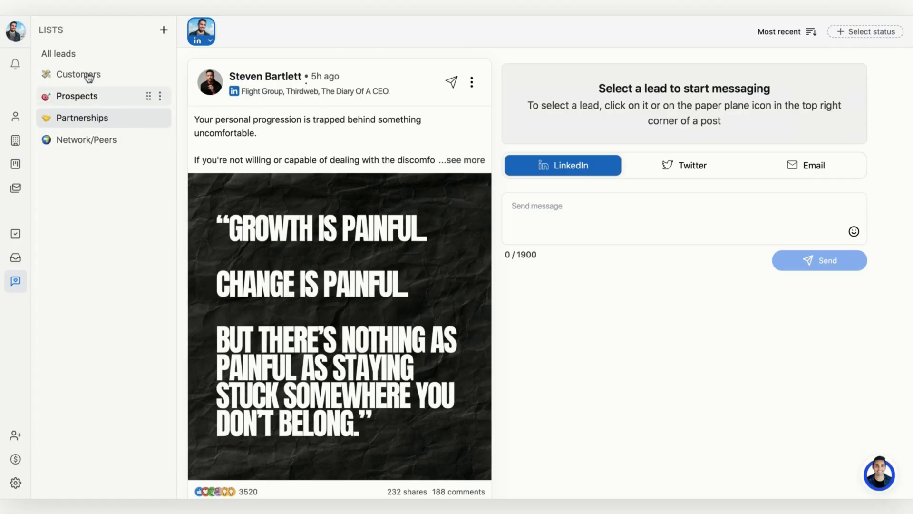
pyautogui.click(90, 76)
pyautogui.scroll(-10, 424, 135)
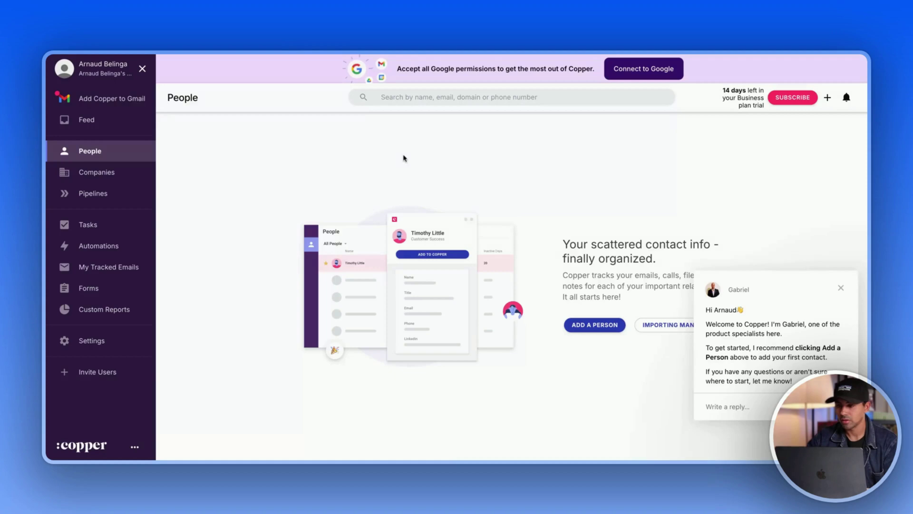
# - Dismiss Copper's welcome chat, cancel the single-person form, and go to bulk import
pyautogui.click(841, 288)
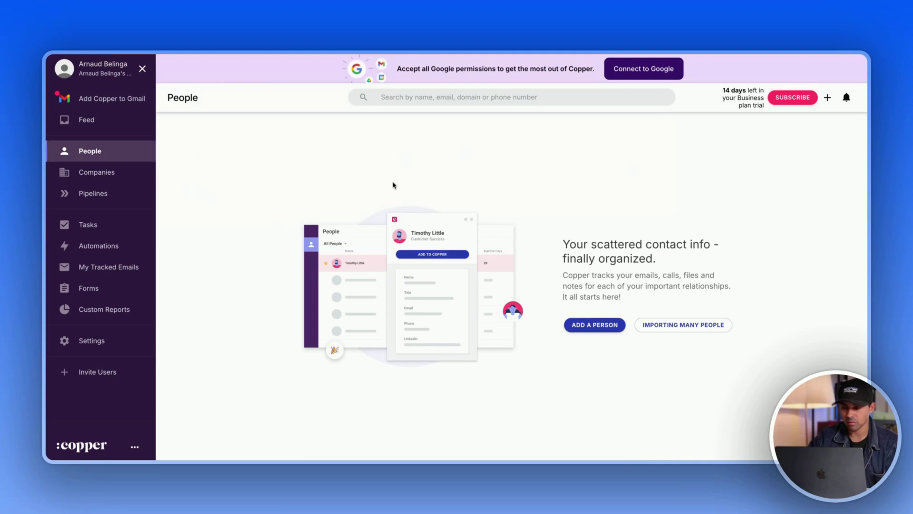
pyautogui.click(596, 325)
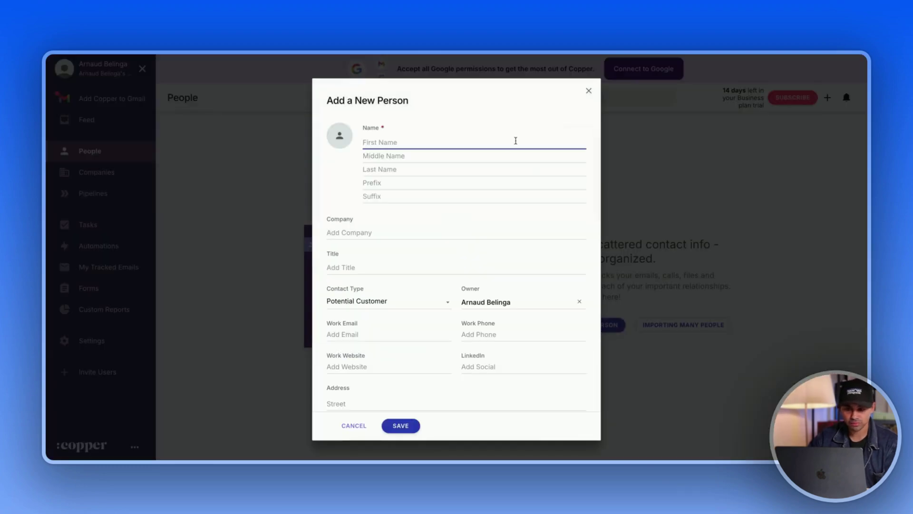
pyautogui.scroll(-5, 418, 188)
pyautogui.scroll(5, 418, 188)
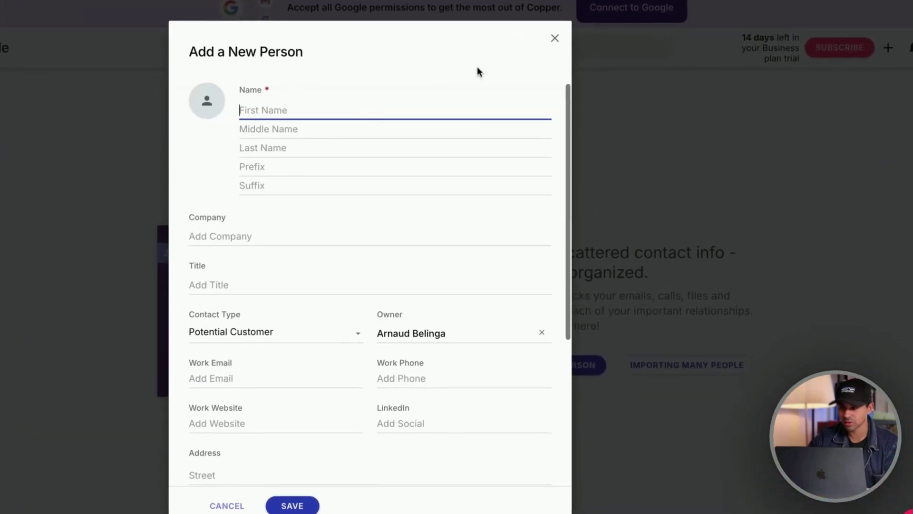
pyautogui.click(556, 37)
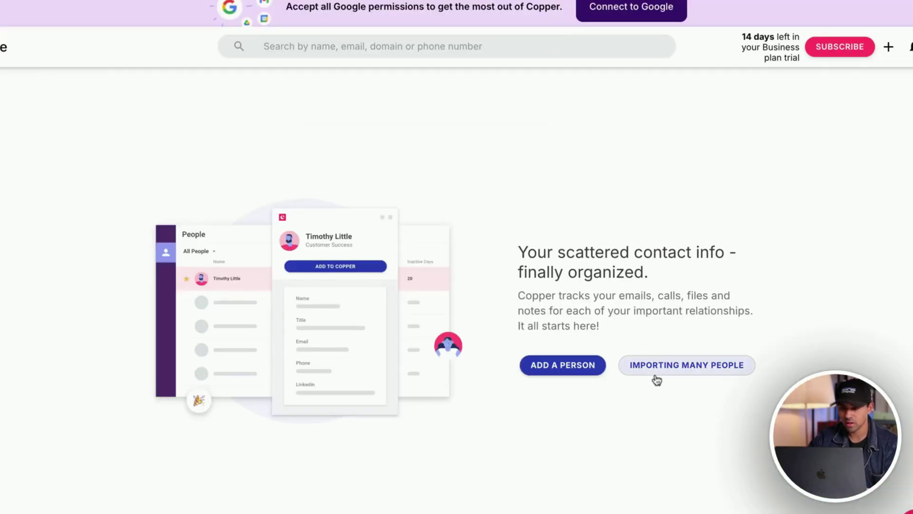
pyautogui.click(677, 371)
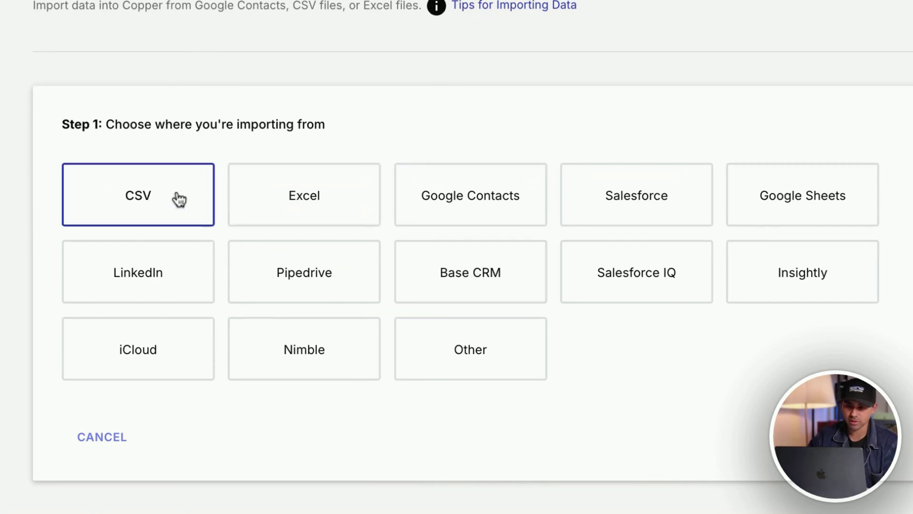
# - Try the LinkedIn import source, toggle Account Settings, and return to the People page
pyautogui.click(161, 282)
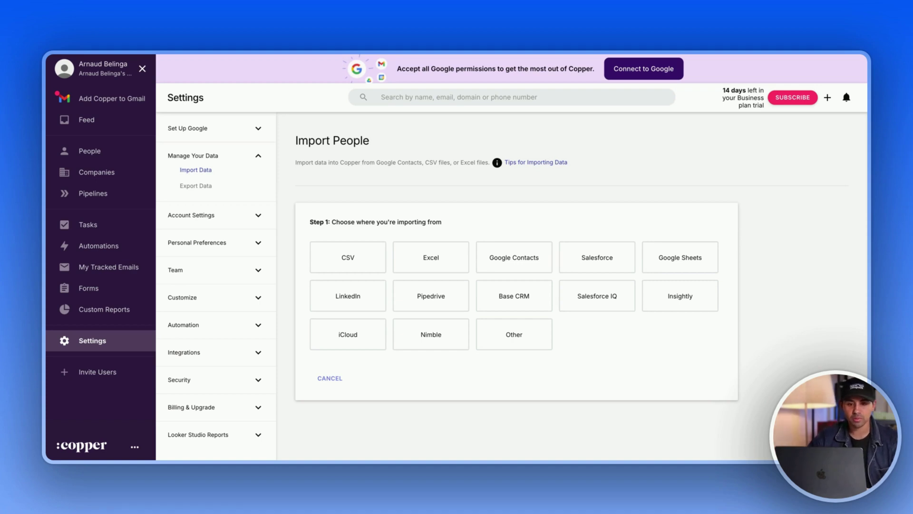
pyautogui.click(222, 222)
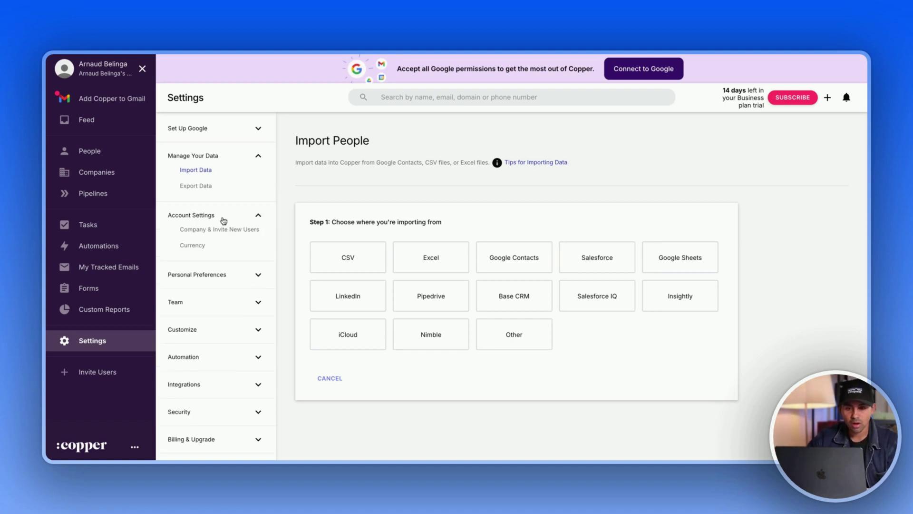
pyautogui.click(223, 220)
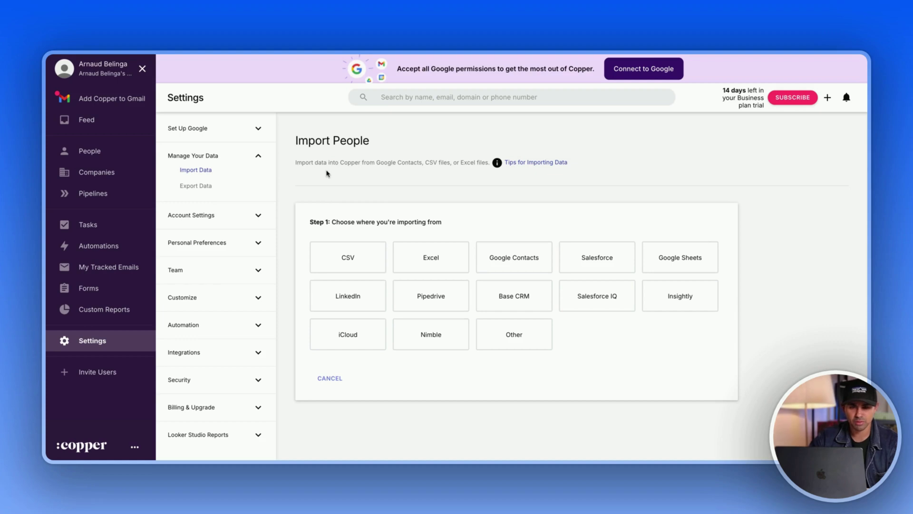
pyautogui.click(110, 148)
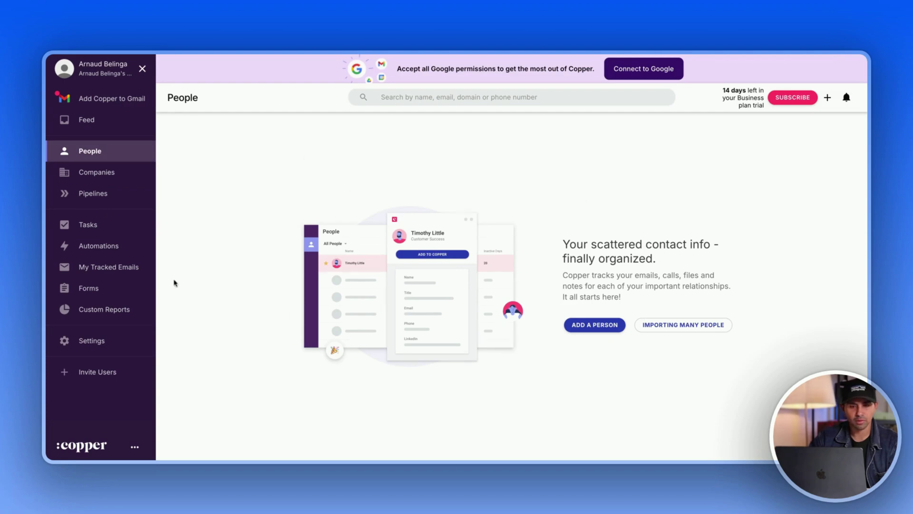
pyautogui.click(121, 176)
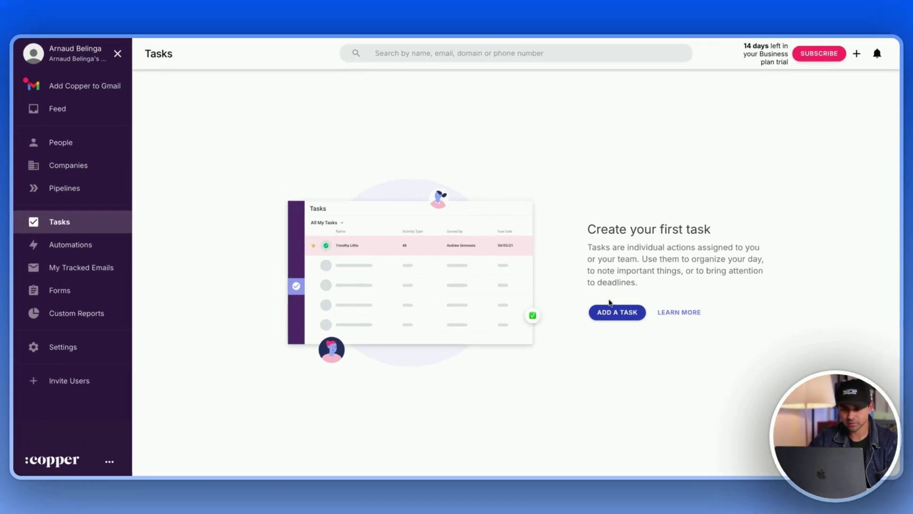
pyautogui.click(606, 308)
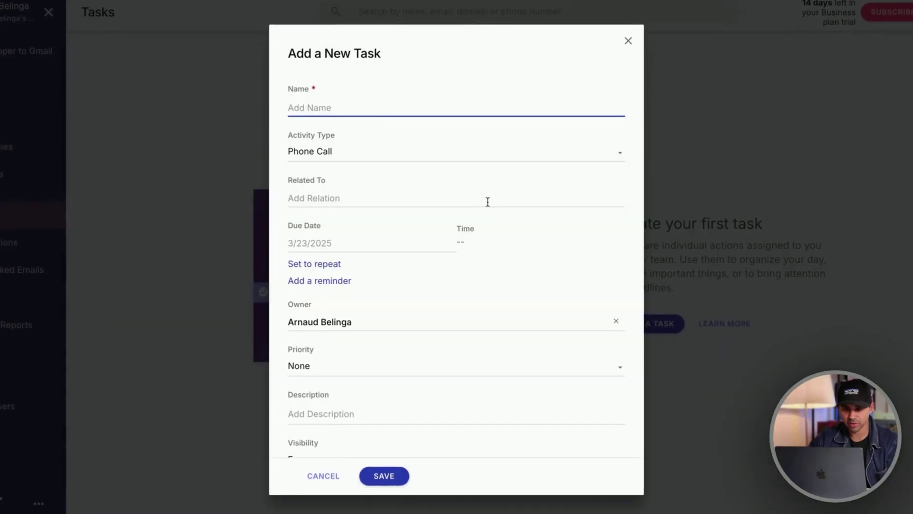
pyautogui.scroll(-3, 480, 215)
pyautogui.scroll(3, 481, 198)
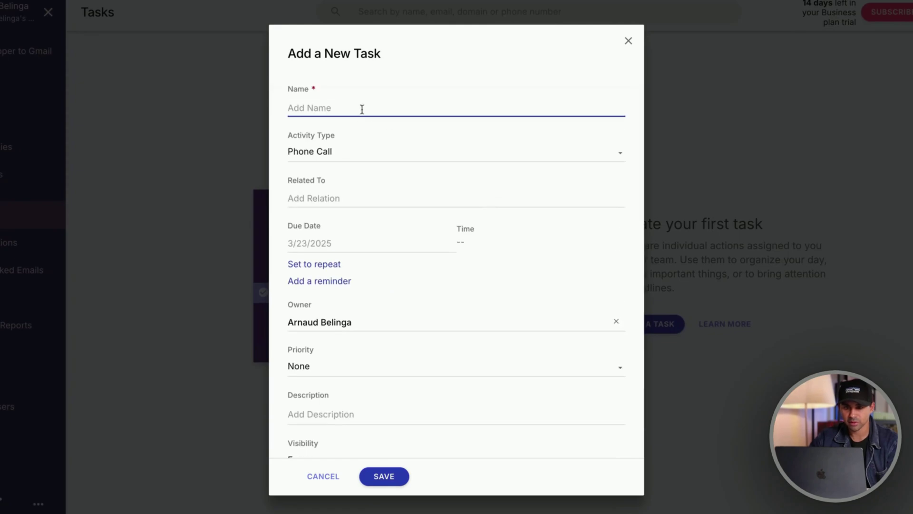
pyautogui.write(',')
pyautogui.click(628, 41)
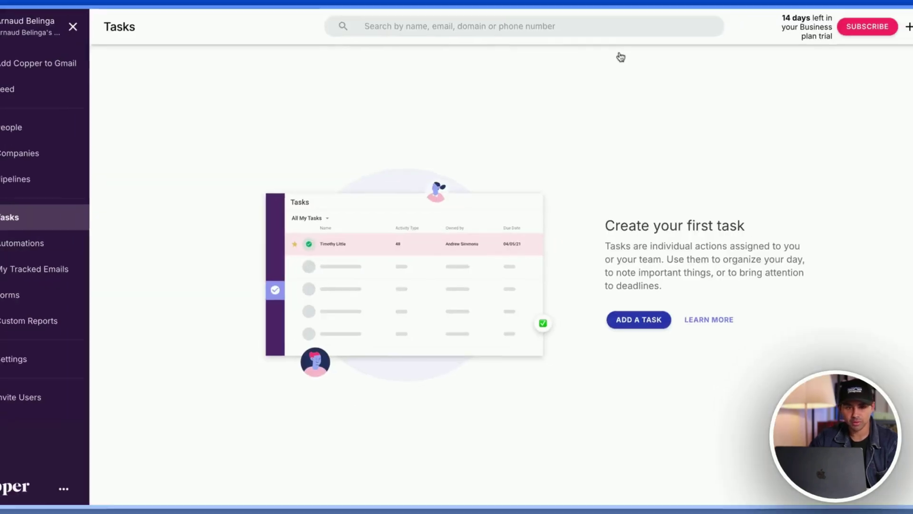
# - Create a new person by entering their first and last name and saving
pyautogui.click(95, 151)
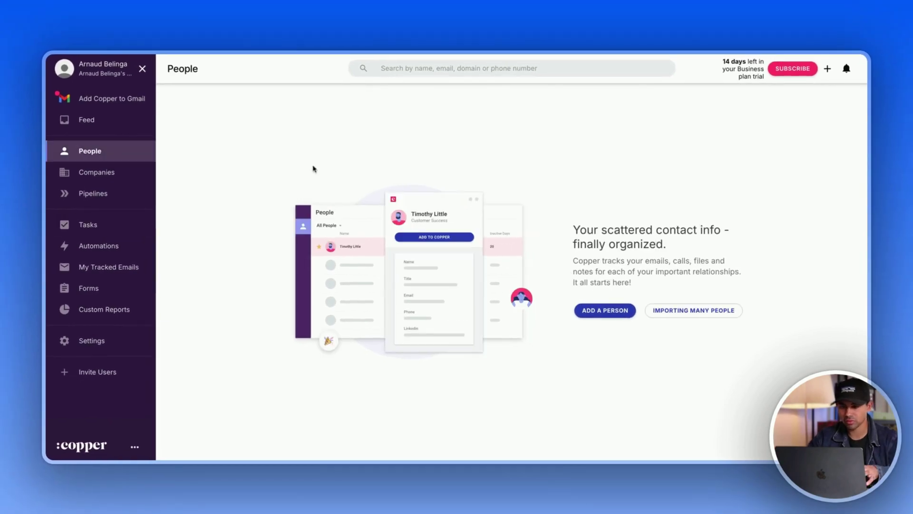
pyautogui.click(604, 310)
pyautogui.write('Arna')
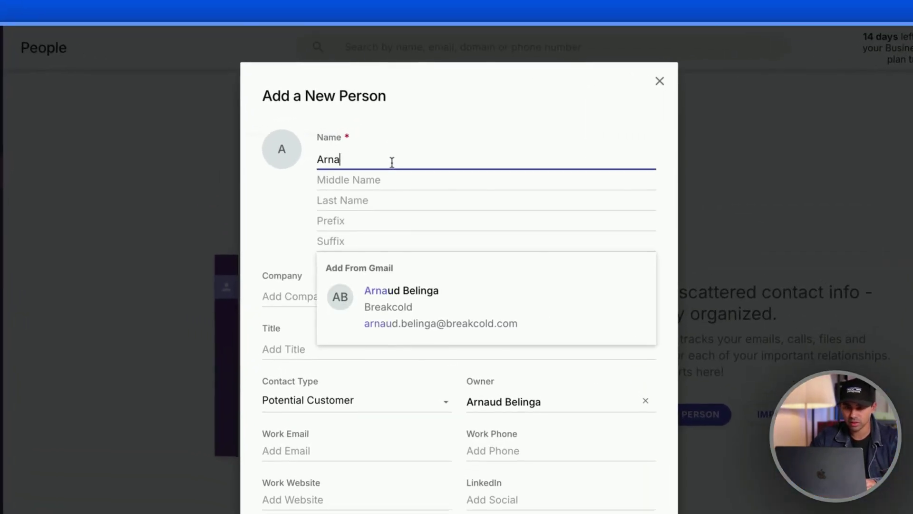
pyautogui.press('BackSpace')
pyautogui.press('BackSpace')
pyautogui.press('BackSpace')
pyautogui.press('BackSpace')
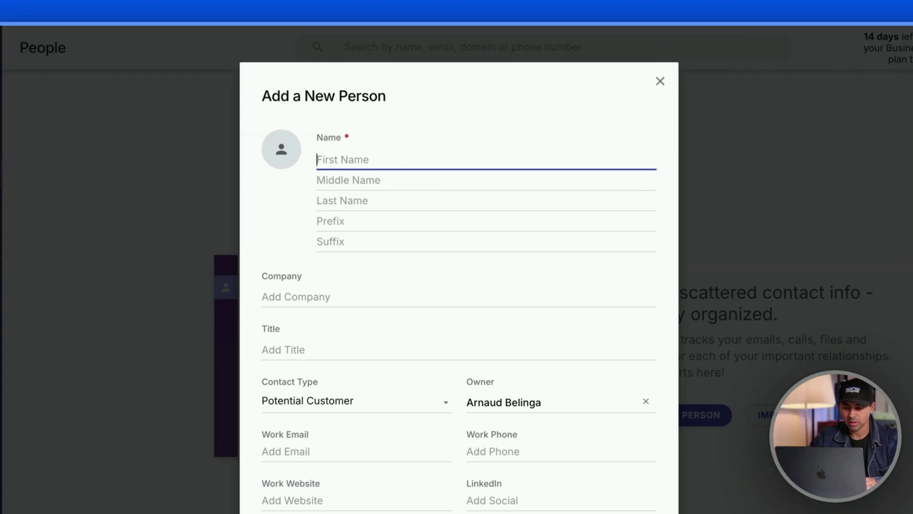
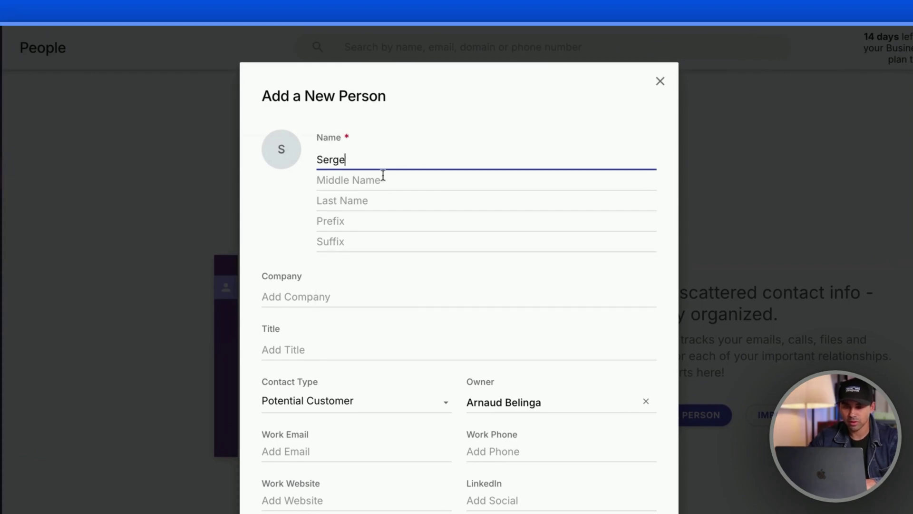
pyautogui.click(374, 181)
pyautogui.click(334, 200)
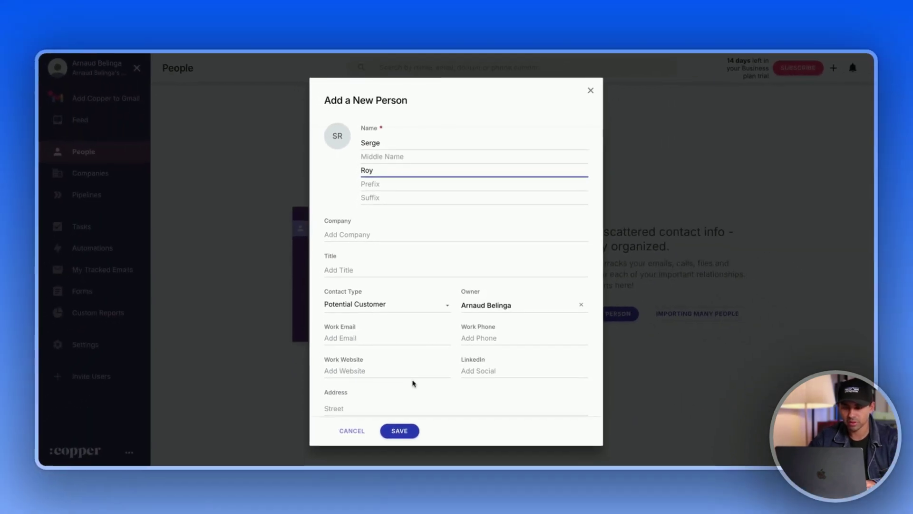
pyautogui.press('Return')
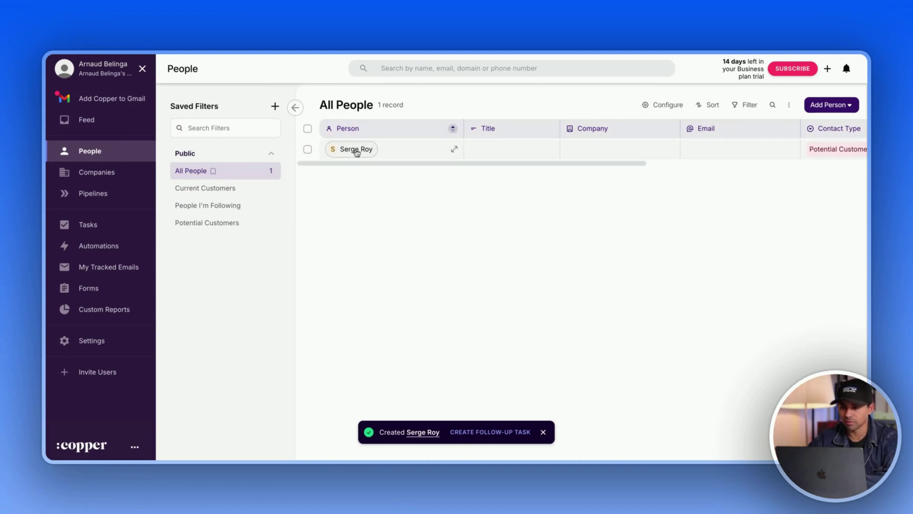
# - Scroll across the People table and open the new contact's full record page
pyautogui.hscroll(10, 432, 153)
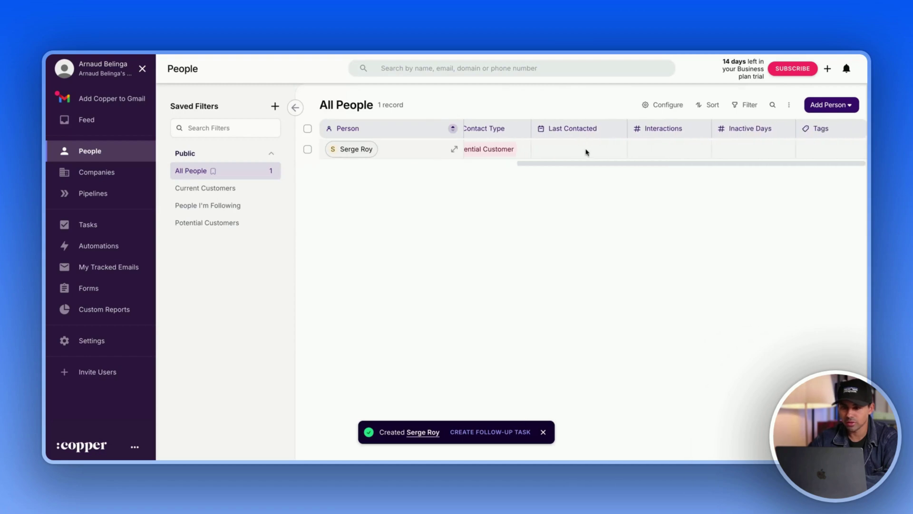
pyautogui.hscroll(-10, 546, 149)
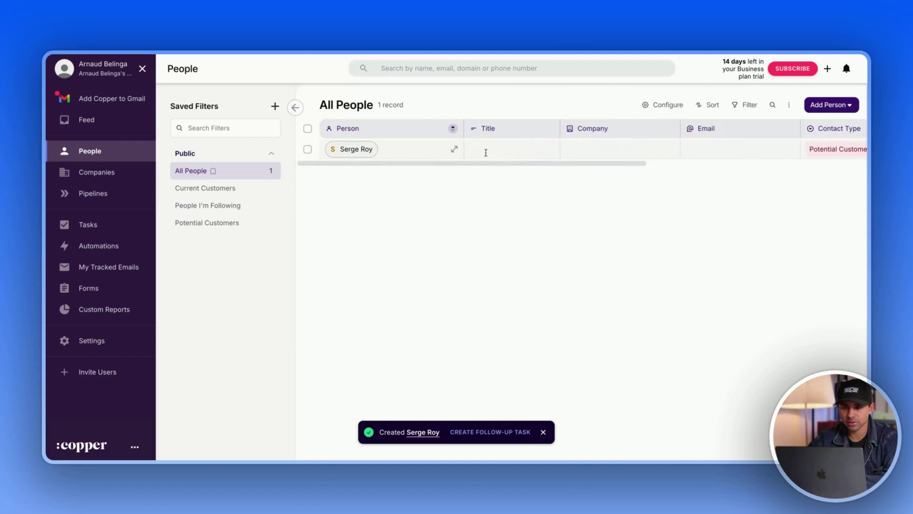
pyautogui.click(453, 150)
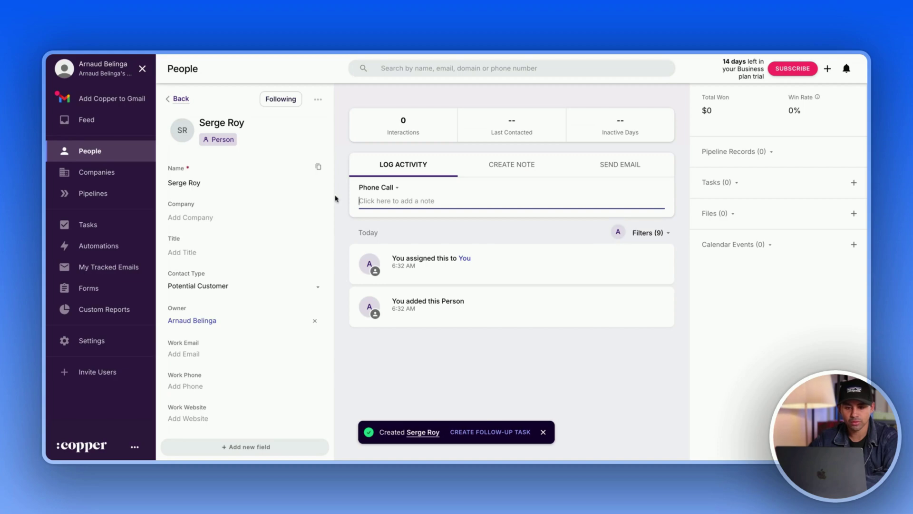
pyautogui.scroll(-5, 230, 183)
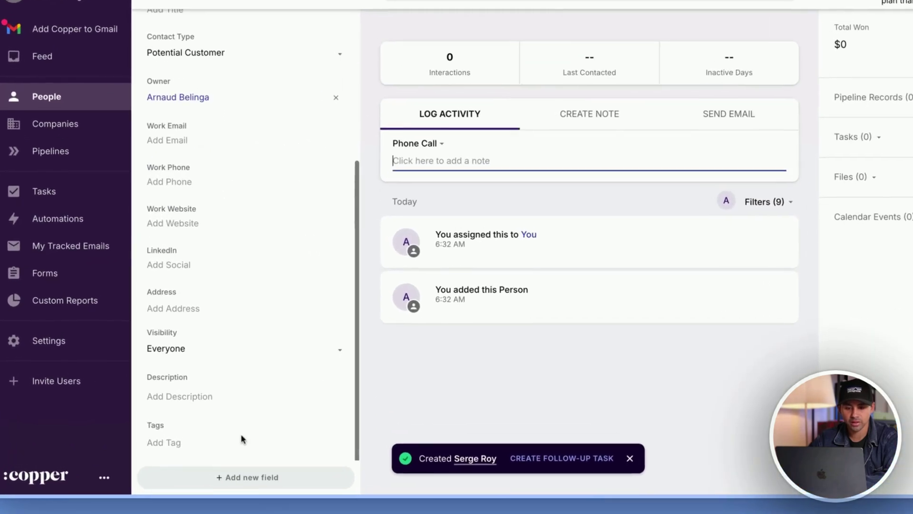
# - Create a custom People field of type Checkbox labelled 'Test'
pyautogui.click(244, 478)
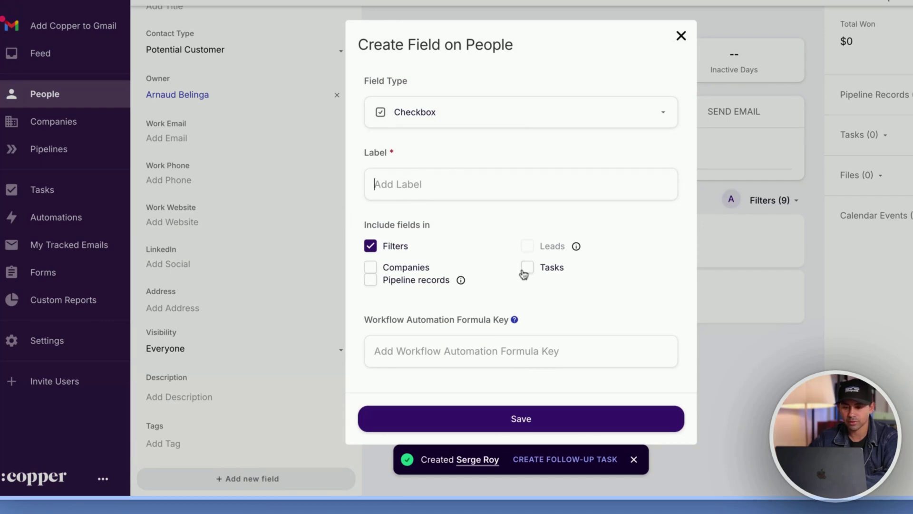
pyautogui.click(445, 119)
pyautogui.scroll(-5, 430, 186)
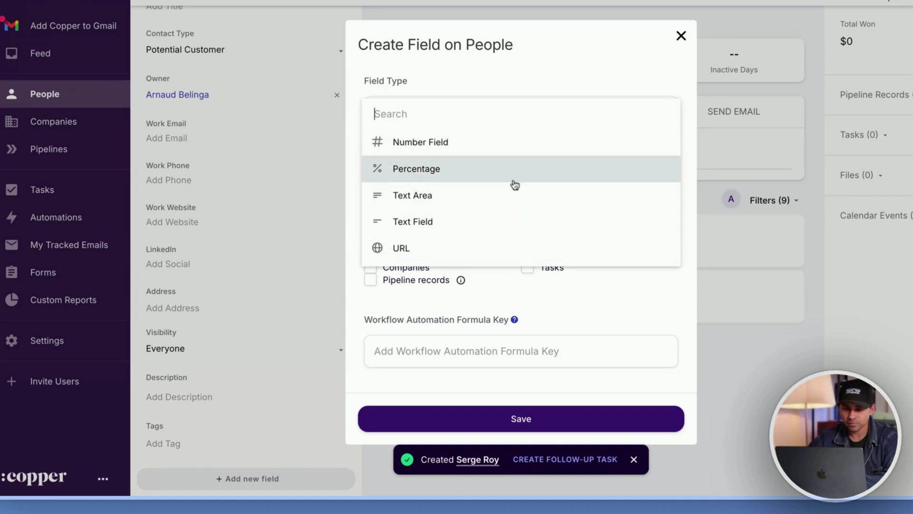
pyautogui.scroll(5, 515, 184)
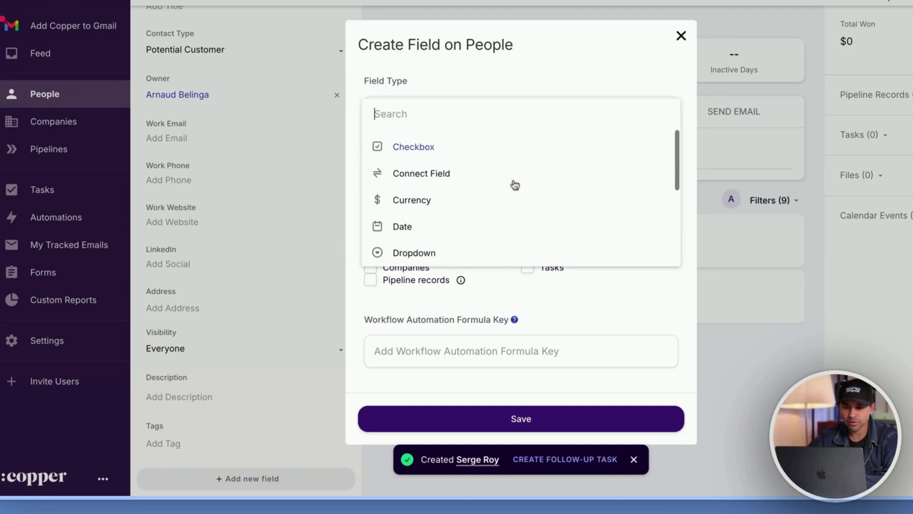
pyautogui.click(447, 157)
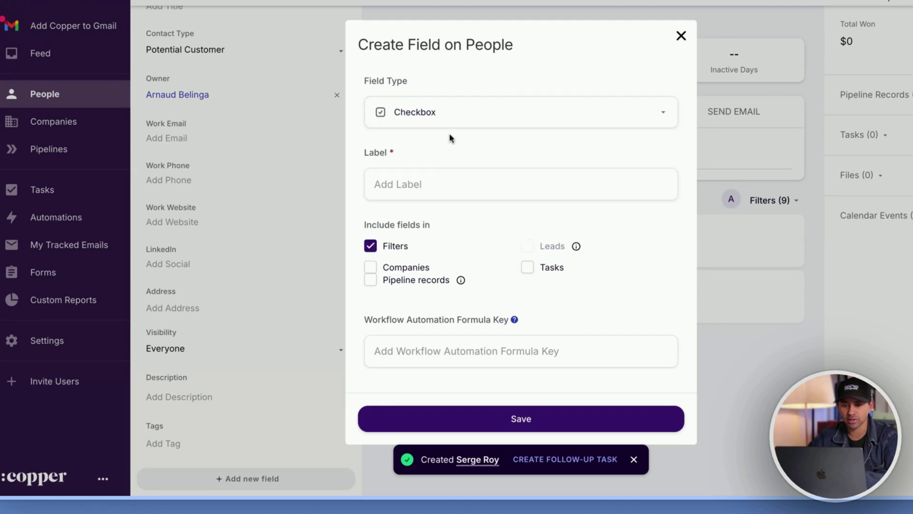
pyautogui.click(426, 179)
pyautogui.write('Test')
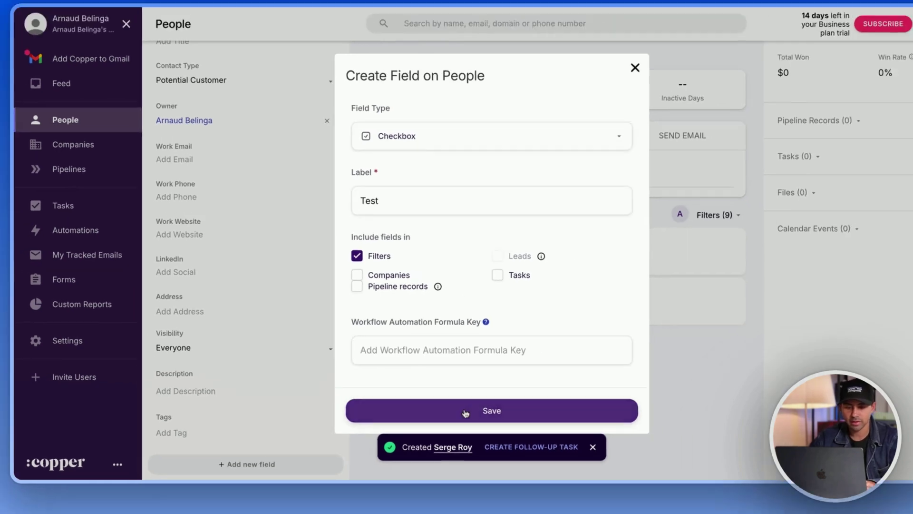
pyautogui.click(504, 418)
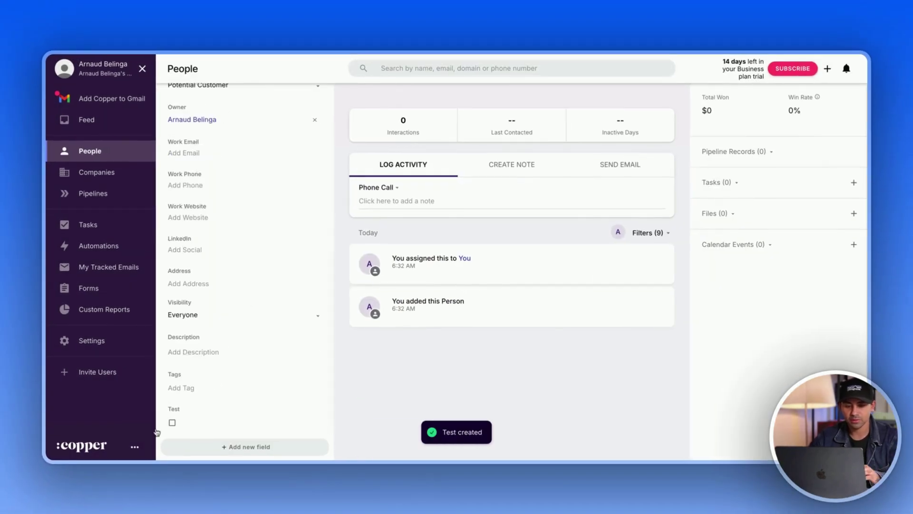
# - Tick the contact's Test checkbox
pyautogui.click(172, 422)
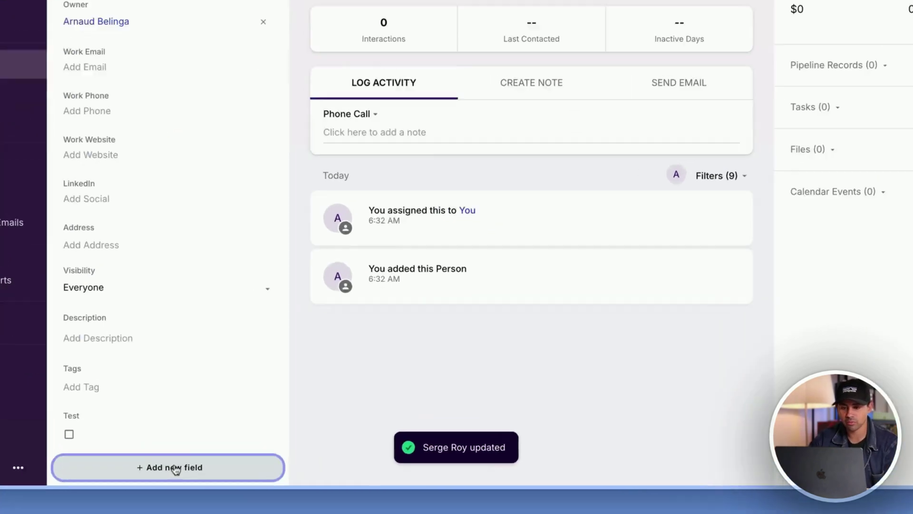
pyautogui.click(245, 446)
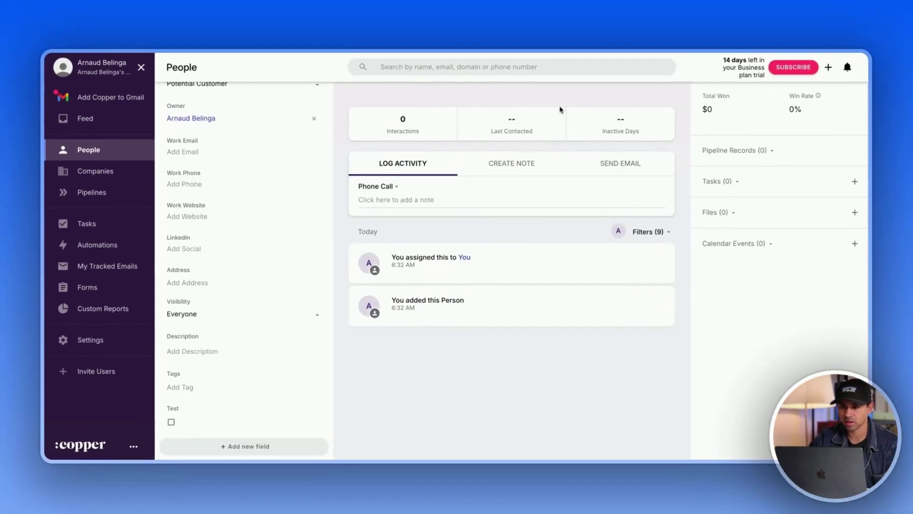
pyautogui.scroll(5, 248, 193)
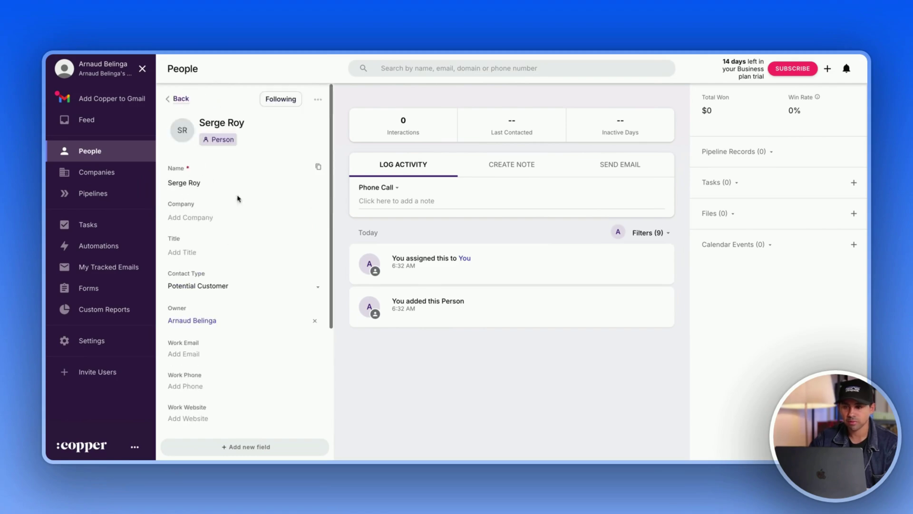
# - Return to All People, close the side panel, and reopen the contact as a full page
pyautogui.click(181, 99)
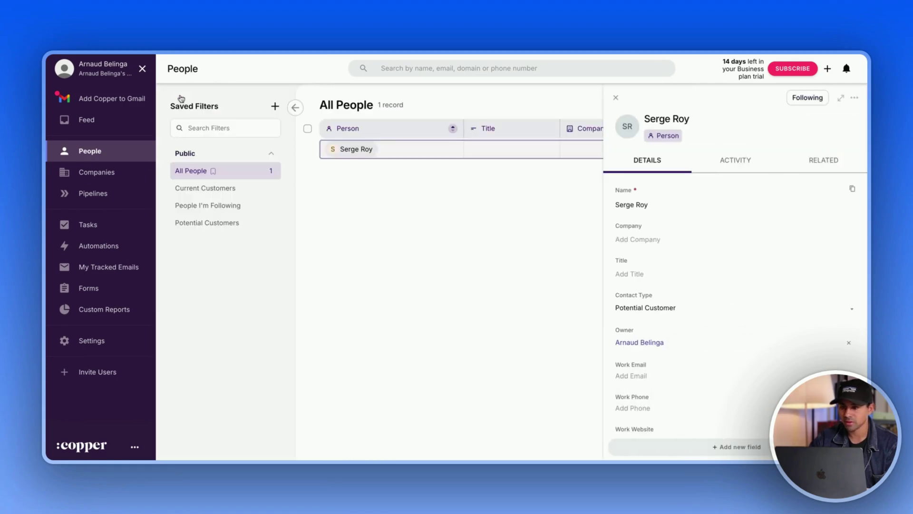
pyautogui.click(615, 97)
pyautogui.click(407, 150)
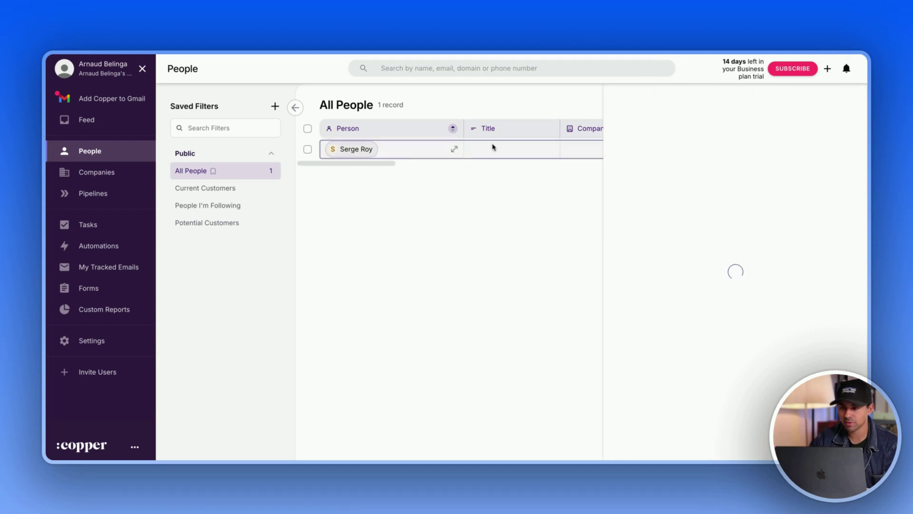
pyautogui.click(615, 97)
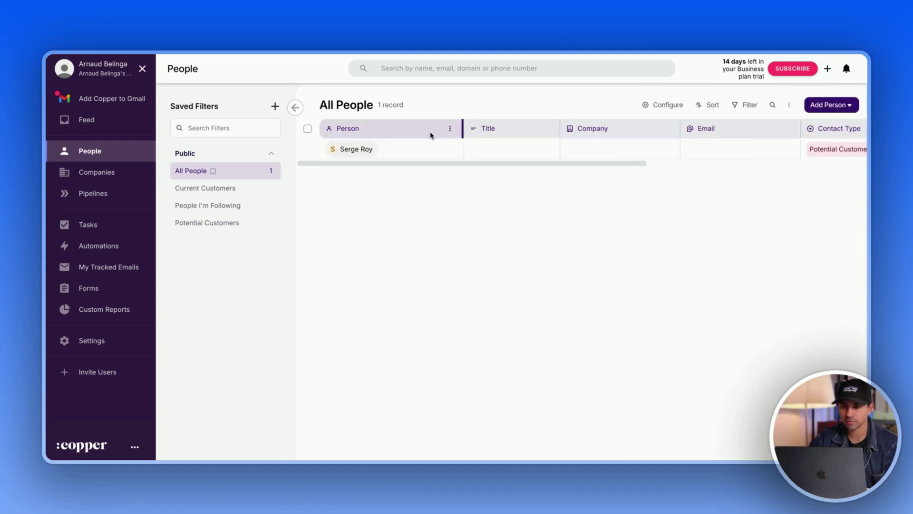
pyautogui.click(454, 151)
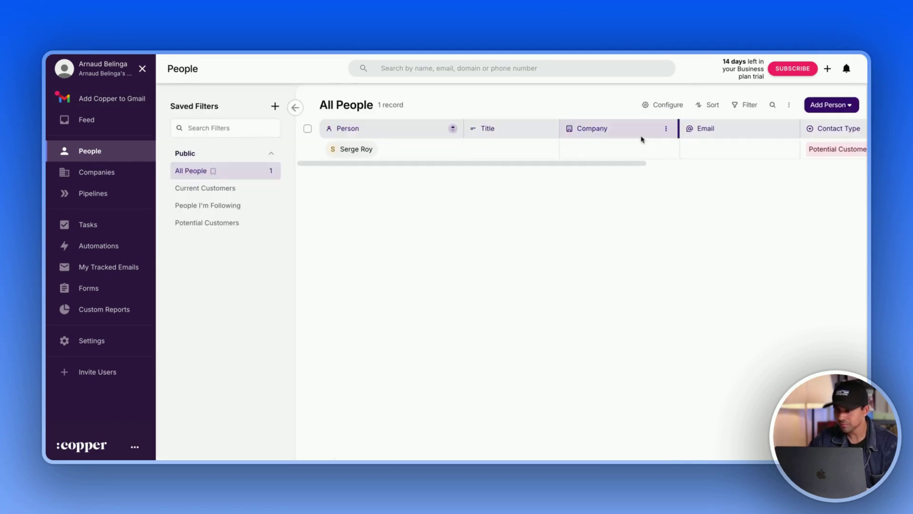
pyautogui.hscroll(8, 642, 139)
pyautogui.click(790, 105)
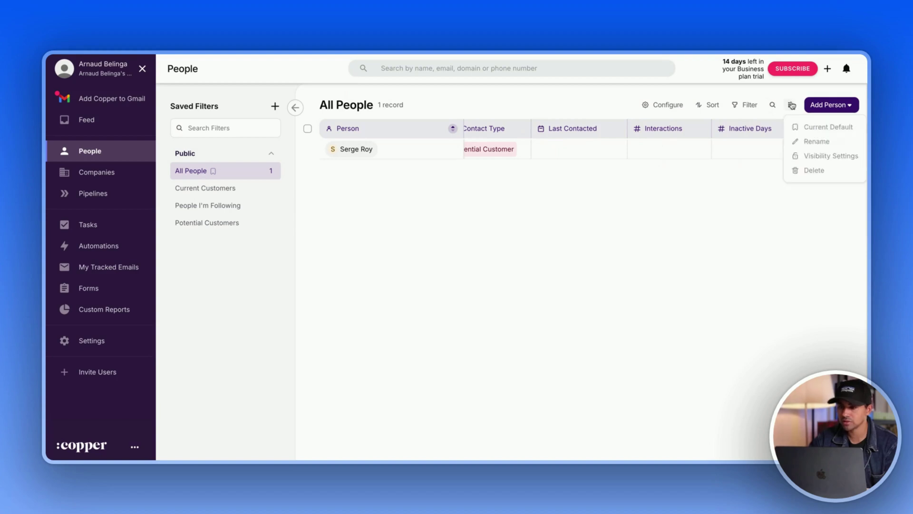
pyautogui.click(792, 106)
pyautogui.click(857, 107)
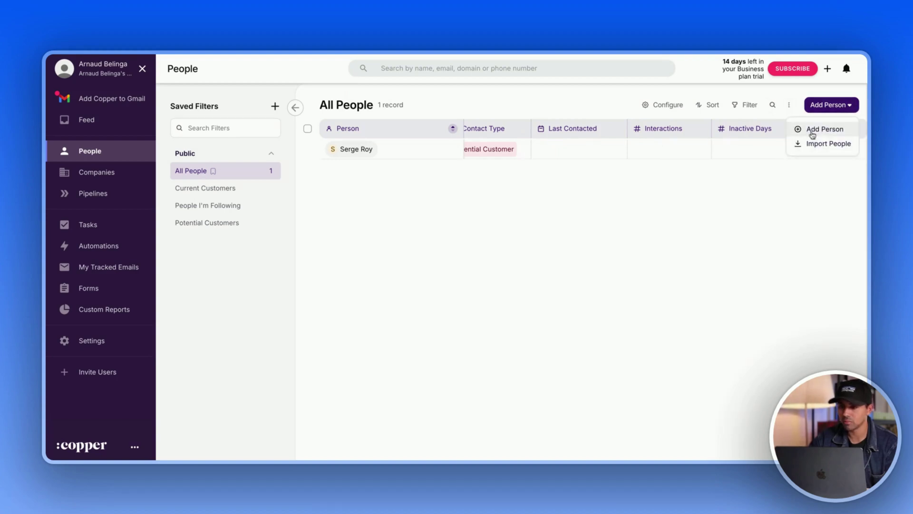
pyautogui.click(820, 144)
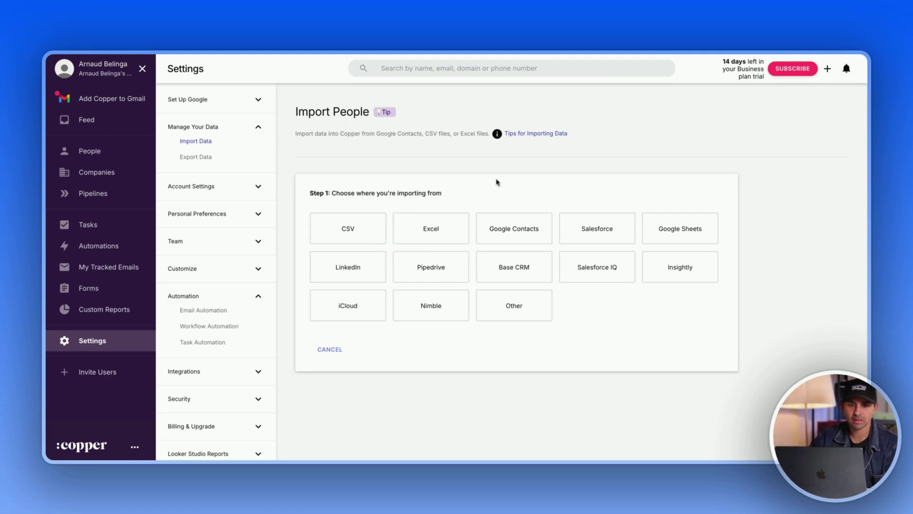
pyautogui.click(89, 151)
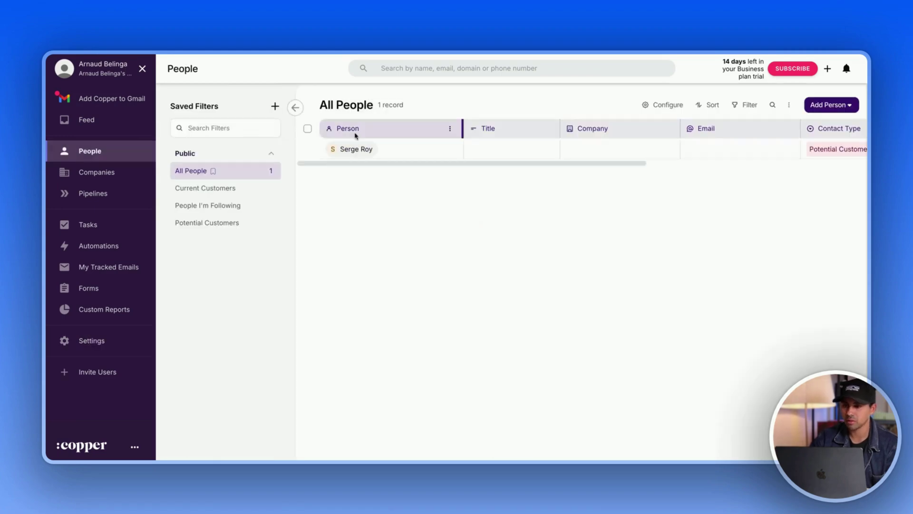
pyautogui.hscroll(5, 508, 147)
pyautogui.hscroll(-5, 772, 149)
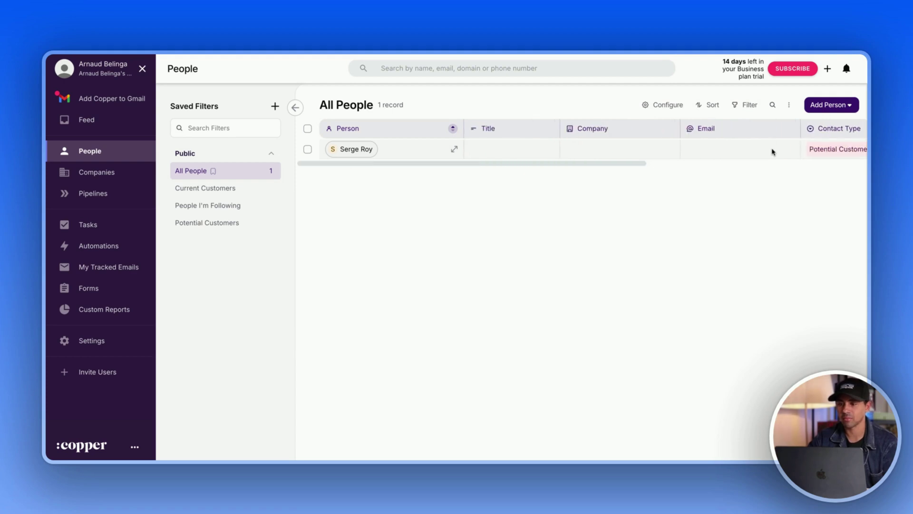
pyautogui.click(709, 105)
pyautogui.click(710, 107)
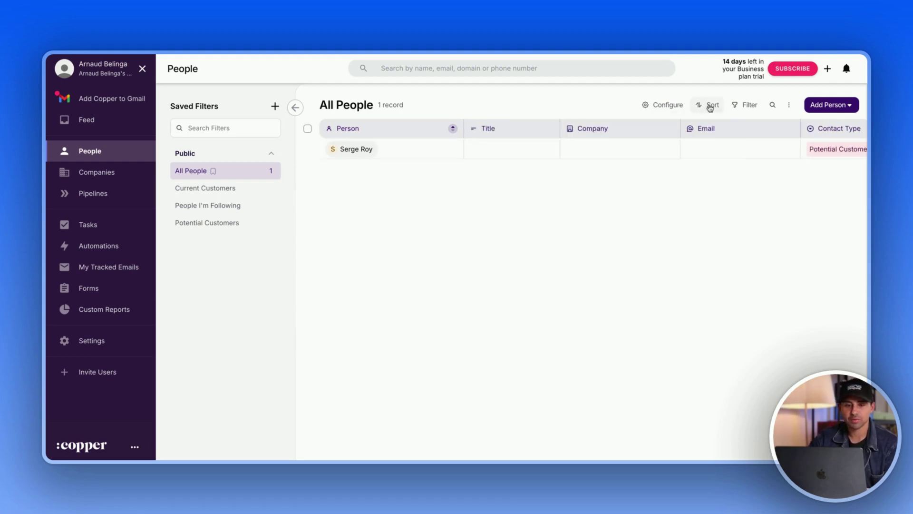
# - Start a new pipeline built from the Agency Sales template
pyautogui.click(94, 194)
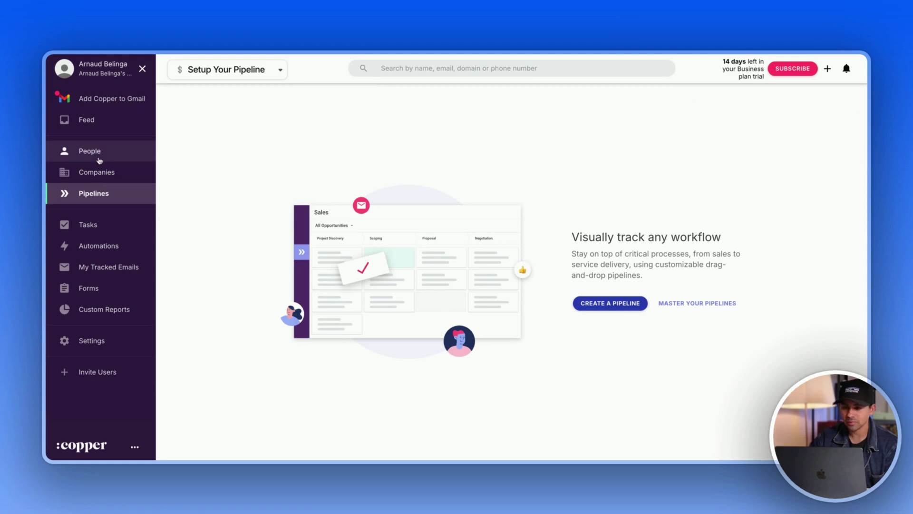
pyautogui.click(604, 304)
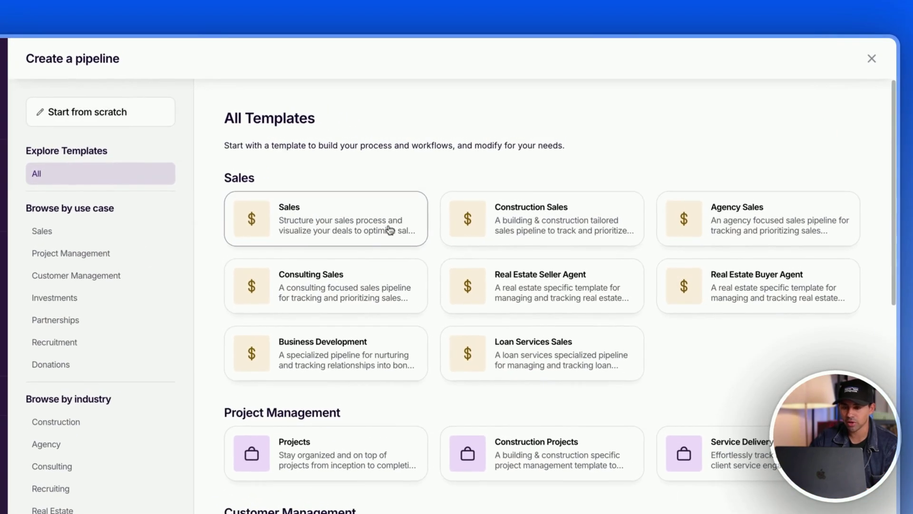
pyautogui.scroll(-3, 617, 226)
pyautogui.scroll(-5, 581, 250)
pyautogui.scroll(10, 581, 248)
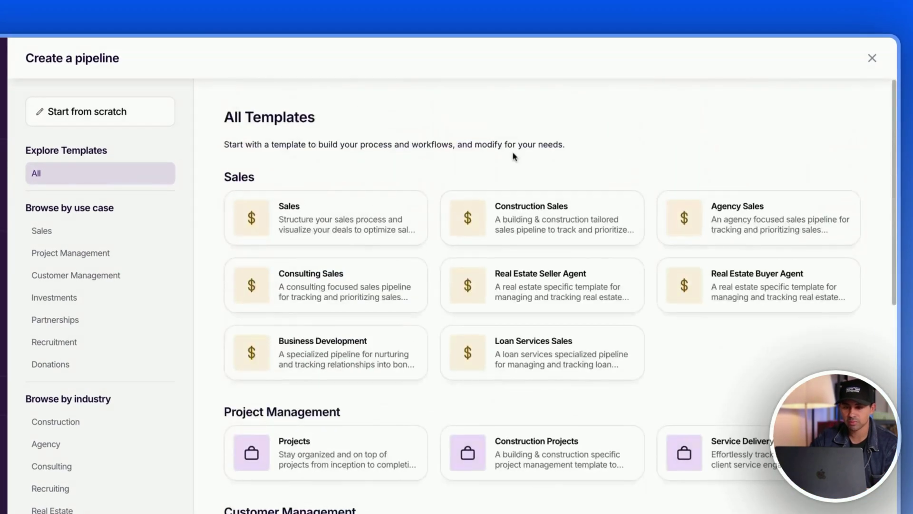
pyautogui.scroll(-10, 522, 174)
pyautogui.scroll(10, 534, 321)
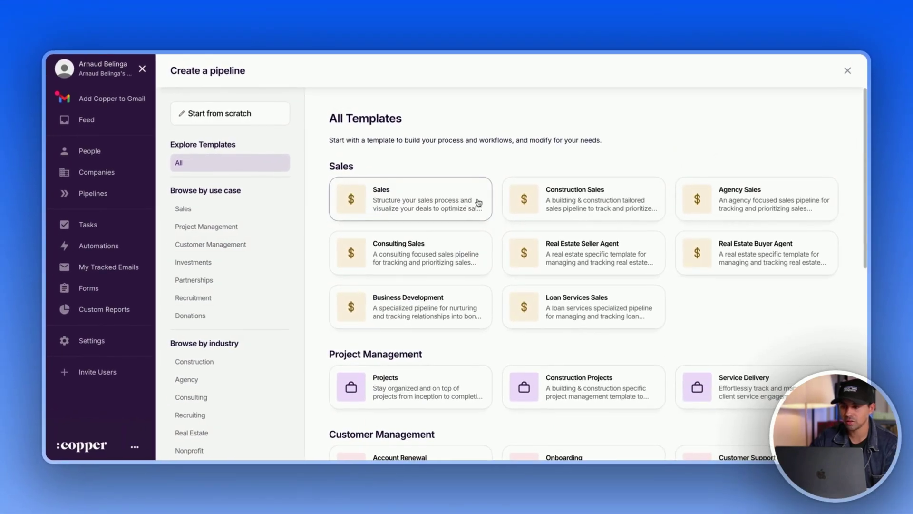
pyautogui.click(729, 212)
pyautogui.scroll(-1, 705, 209)
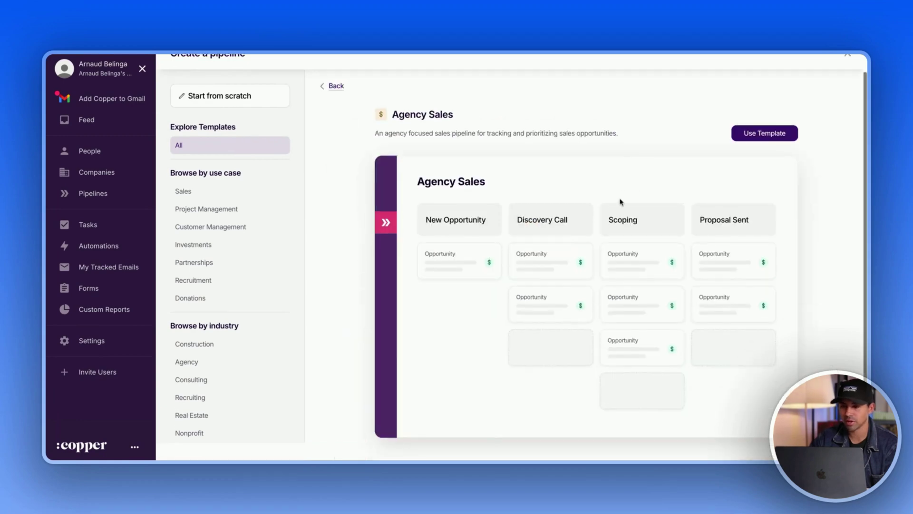
pyautogui.scroll(1, 737, 216)
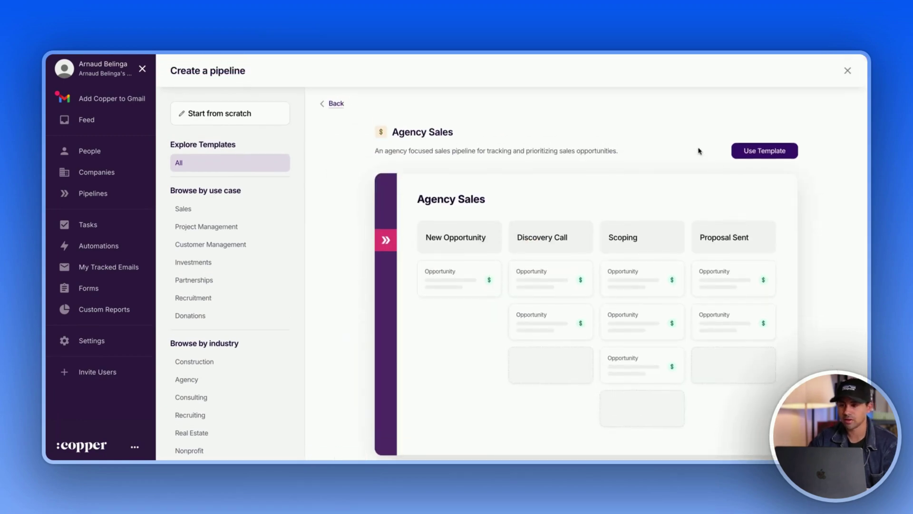
pyautogui.click(764, 151)
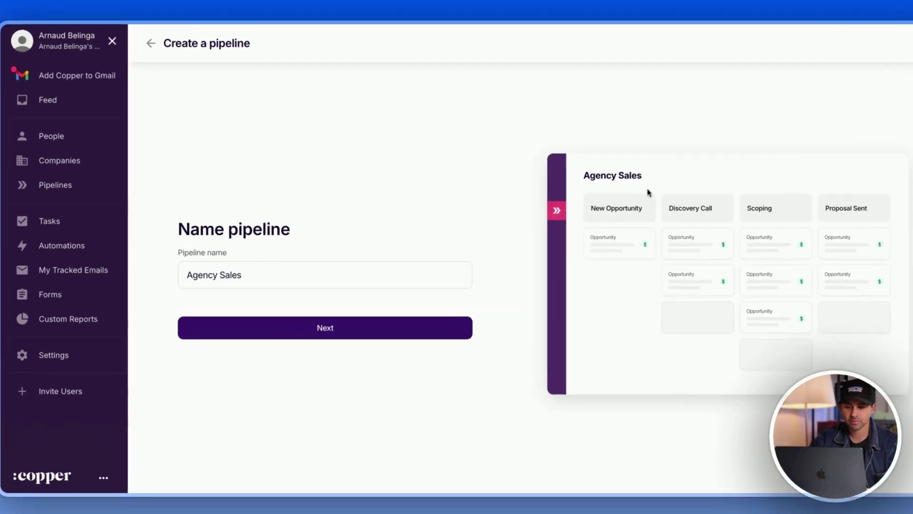
# - Keep the Agency Sales name and Opportunity records, move Scoping up, and create it
pyautogui.click(310, 328)
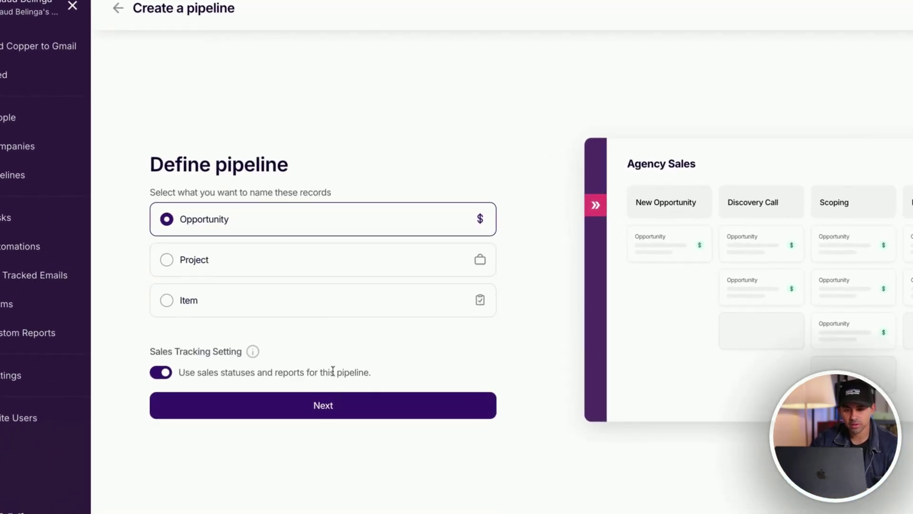
pyautogui.click(343, 406)
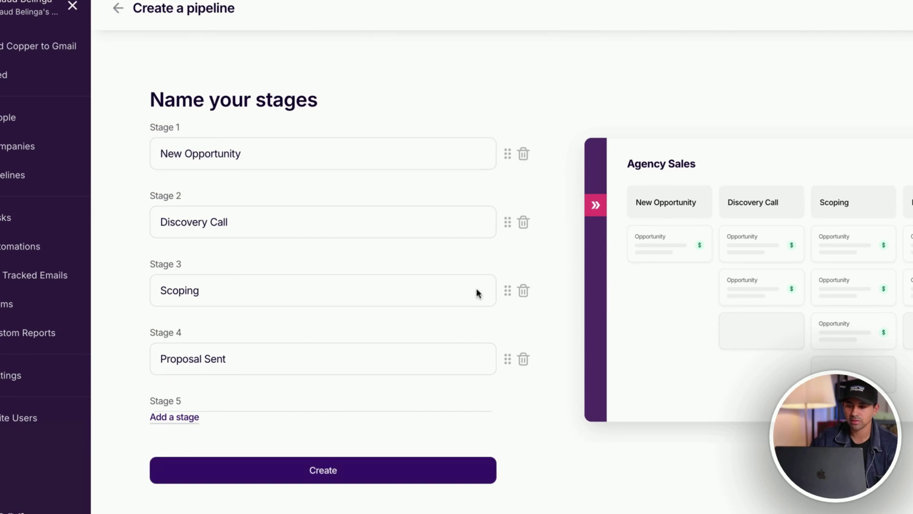
pyautogui.moveTo(507, 290); pyautogui.dragTo(508, 221)
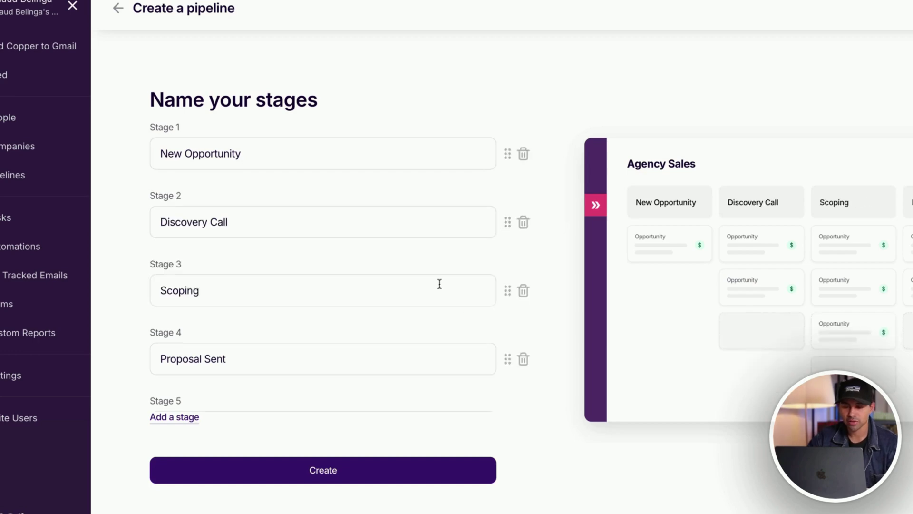
pyautogui.click(333, 471)
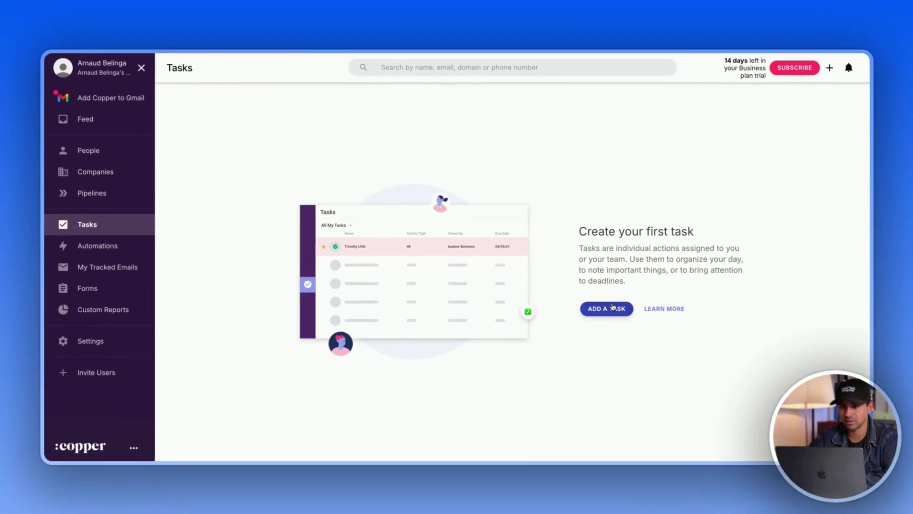
# - Start a new task and begin filling its related record and name
pyautogui.click(612, 316)
pyautogui.scroll(-3, 417, 187)
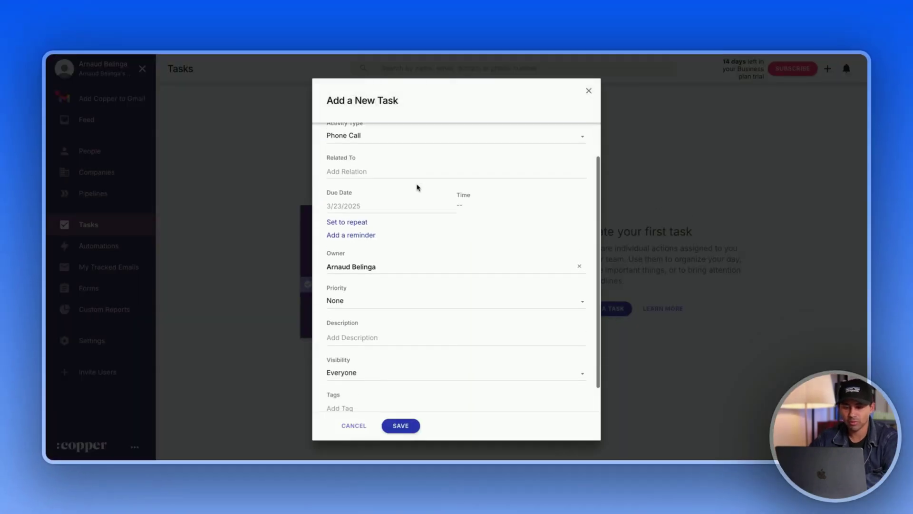
pyautogui.scroll(3, 419, 186)
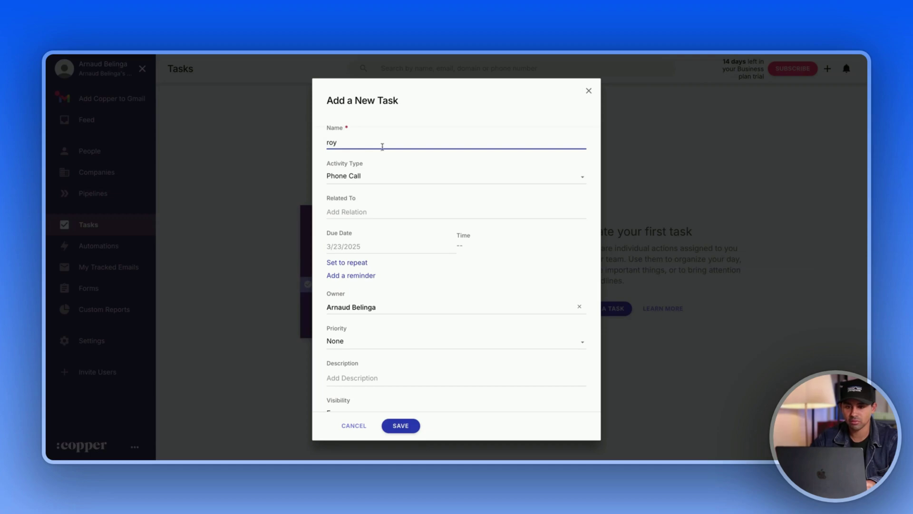
pyautogui.click(363, 212)
pyautogui.write('roy')
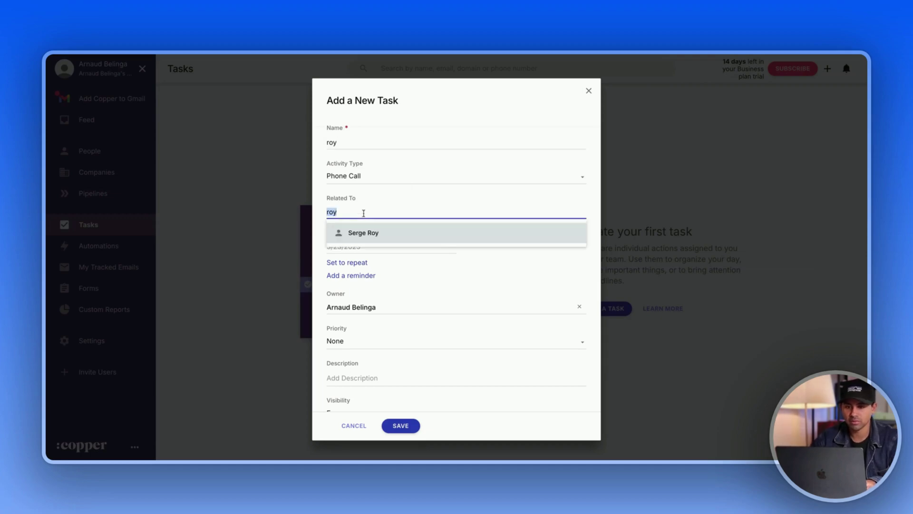
pyautogui.press('BackSpace')
pyautogui.doubleClick(361, 138)
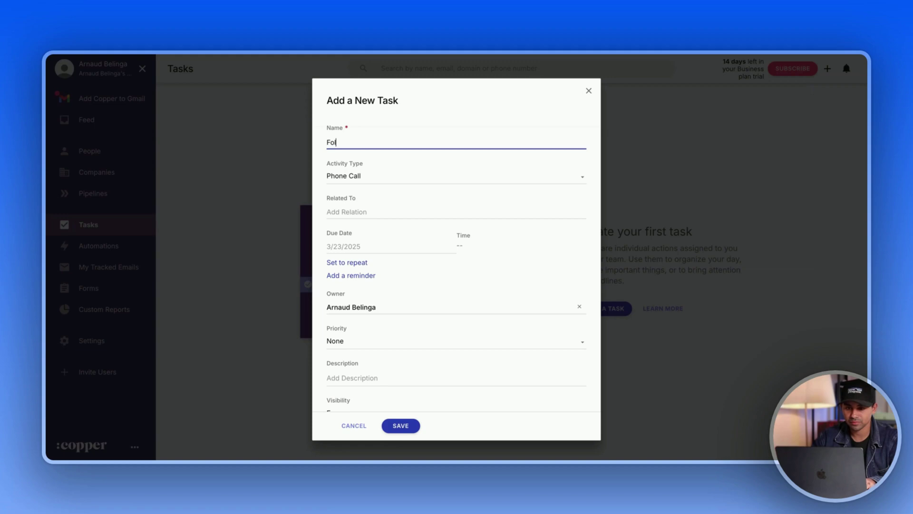
# - Relate the Follow-Up task to the contact, save it, and close its detail panel
pyautogui.click(362, 209)
pyautogui.write('serg')
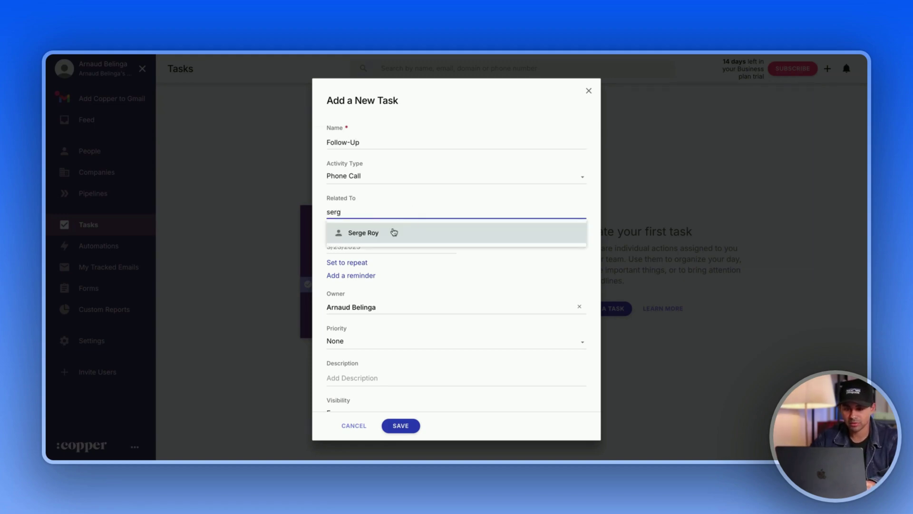
pyautogui.click(394, 233)
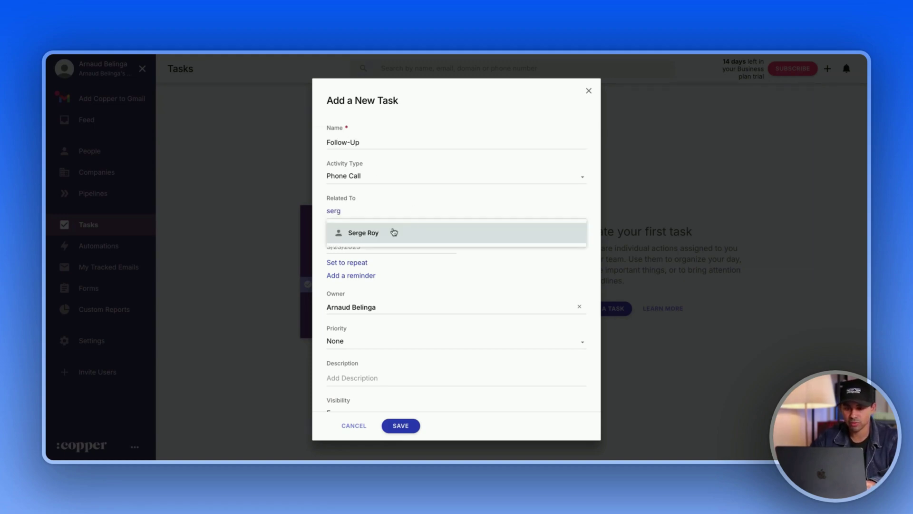
pyautogui.click(400, 426)
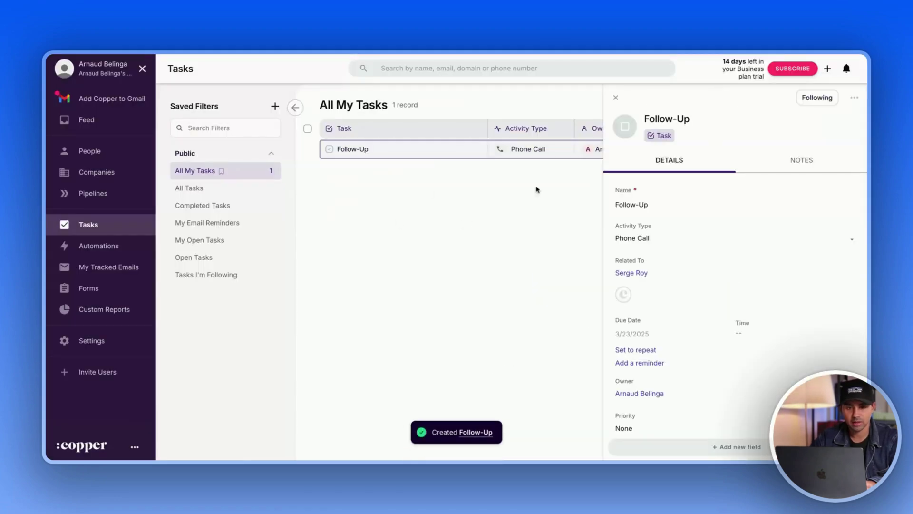
pyautogui.click(615, 97)
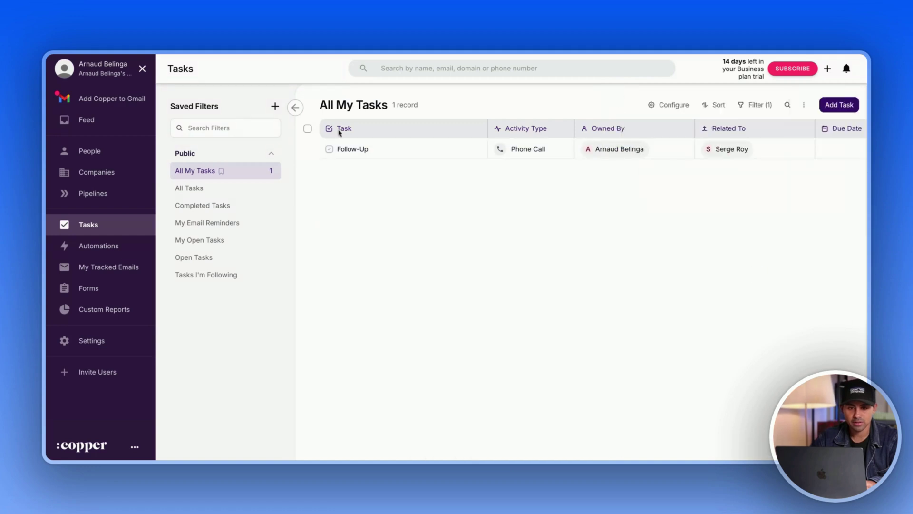
pyautogui.click(107, 194)
# - Add a 'Deal With Google' opportunity with the contact as primary contact
pyautogui.click(559, 402)
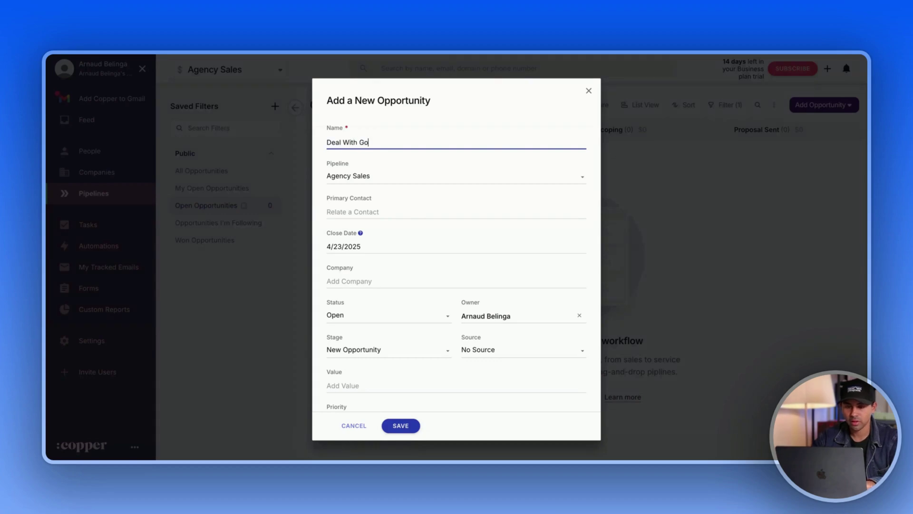
pyautogui.click(401, 208)
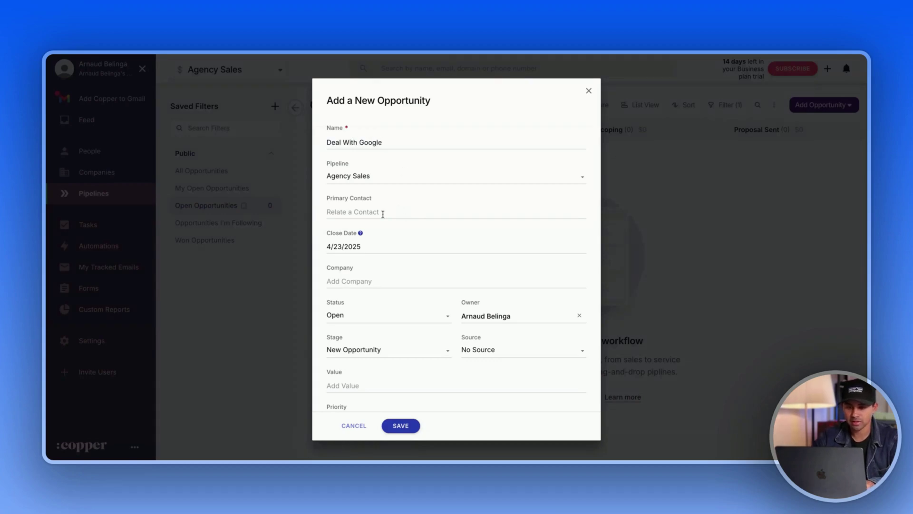
pyautogui.write('ser')
pyautogui.click(392, 245)
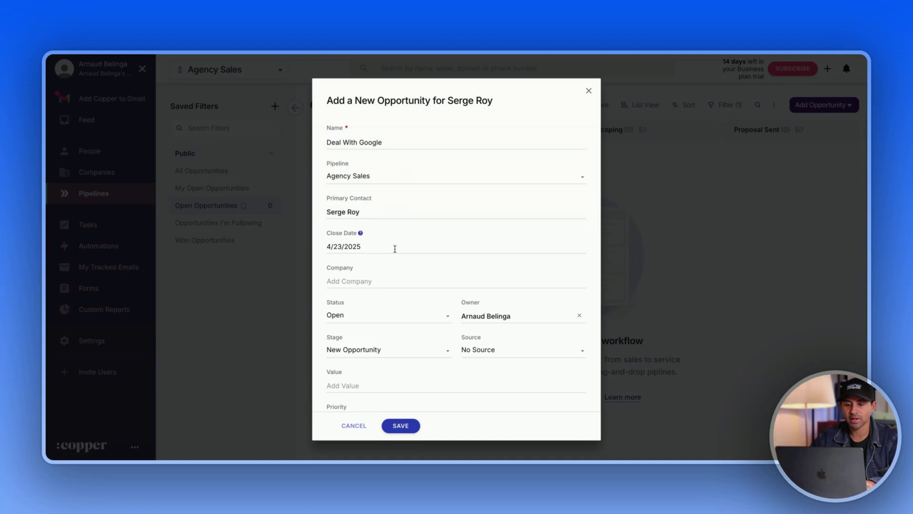
pyautogui.click(402, 426)
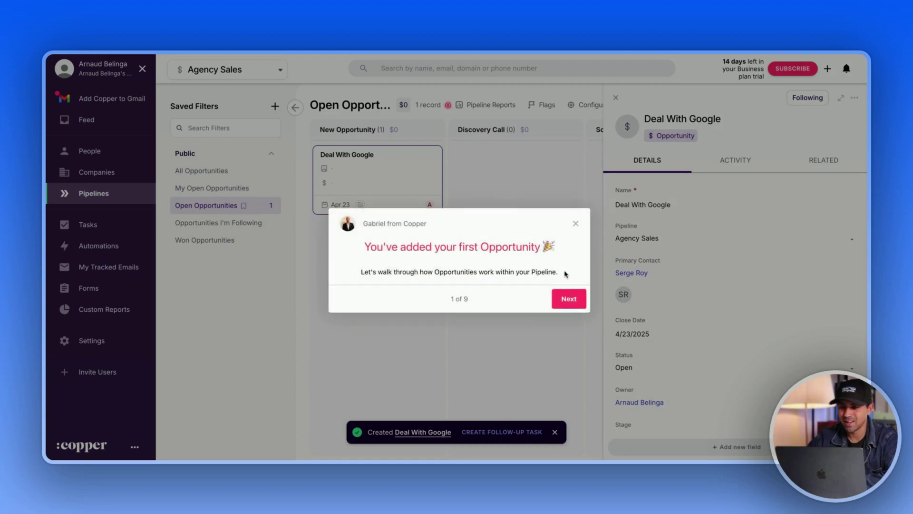
# - Dismiss the pipeline tour, close the deal panel, and clear the creation notification
pyautogui.click(569, 299)
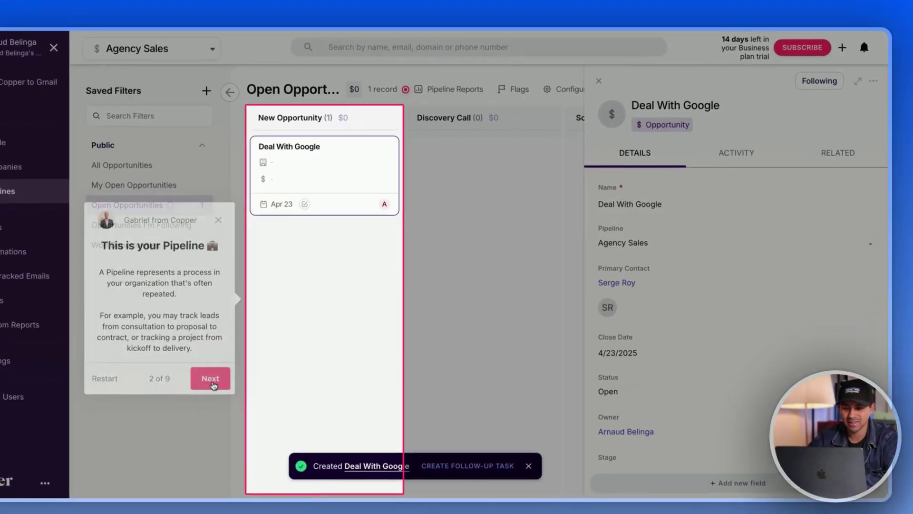
pyautogui.click(266, 357)
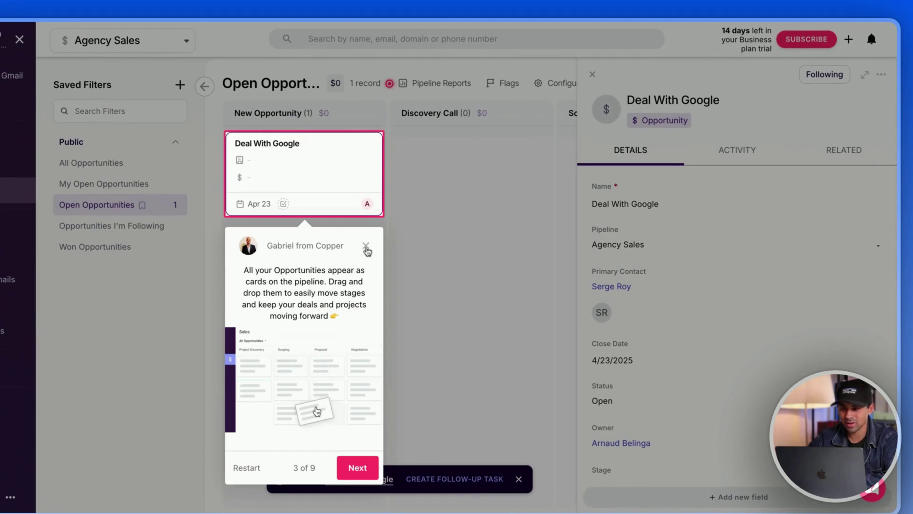
pyautogui.click(366, 246)
pyautogui.click(592, 74)
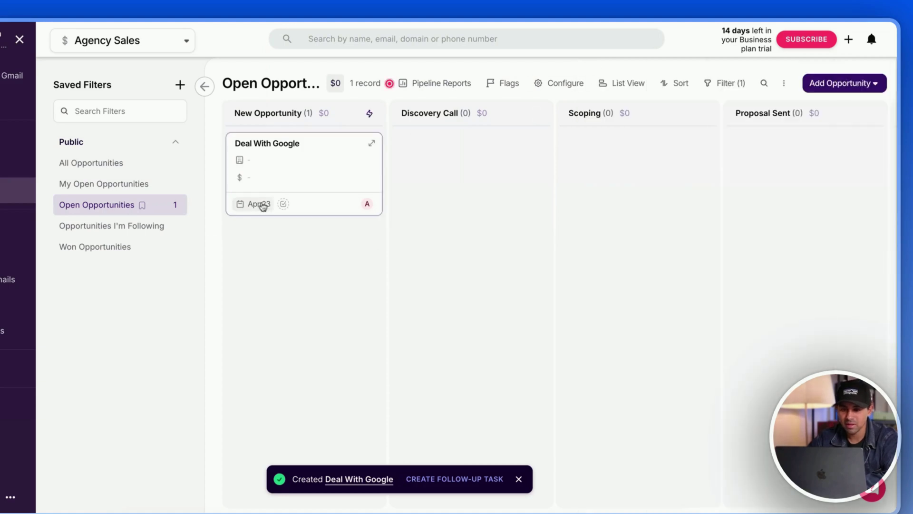
pyautogui.moveTo(318, 163); pyautogui.dragTo(323, 162)
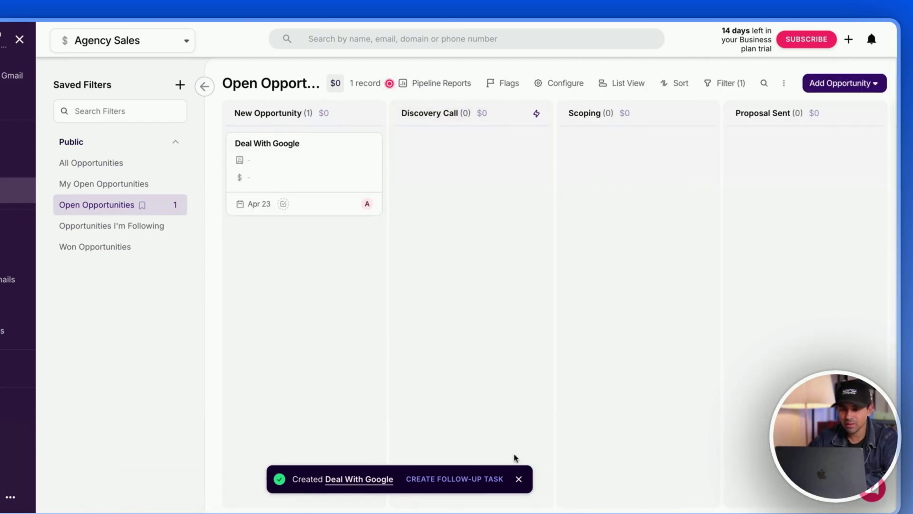
pyautogui.click(519, 479)
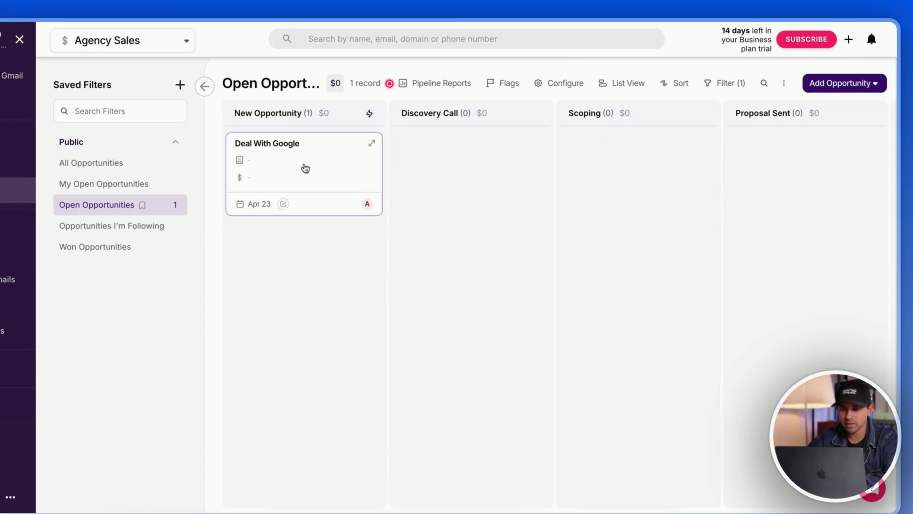
# - Drag the Deal With Google card from New Opportunity into the Scoping column of Agency Sales
pyautogui.moveTo(328, 168); pyautogui.dragTo(591, 160)
pyautogui.moveTo(651, 175); pyautogui.dragTo(641, 175)
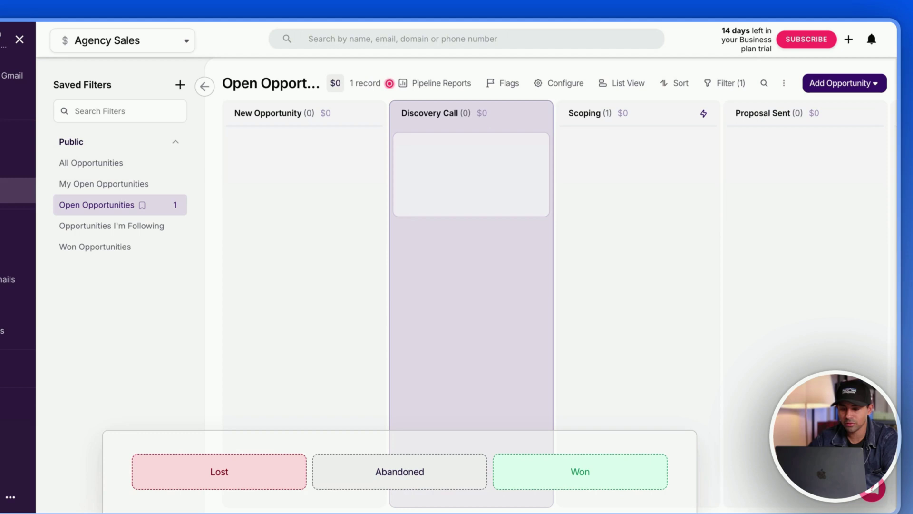
pyautogui.moveTo(471, 173); pyautogui.dragTo(514, 162)
pyautogui.moveTo(652, 179)
pyautogui.mouseDown()
pyautogui.moveTo(580, 471)
pyautogui.moveTo(220, 471)
pyautogui.moveTo(267, 469)
pyautogui.moveTo(471, 333)
pyautogui.moveTo(399, 471)
pyautogui.moveTo(580, 472)
pyautogui.moveTo(648, 180)
pyautogui.mouseUp()
pyautogui.hscroll(7, 612, 188)
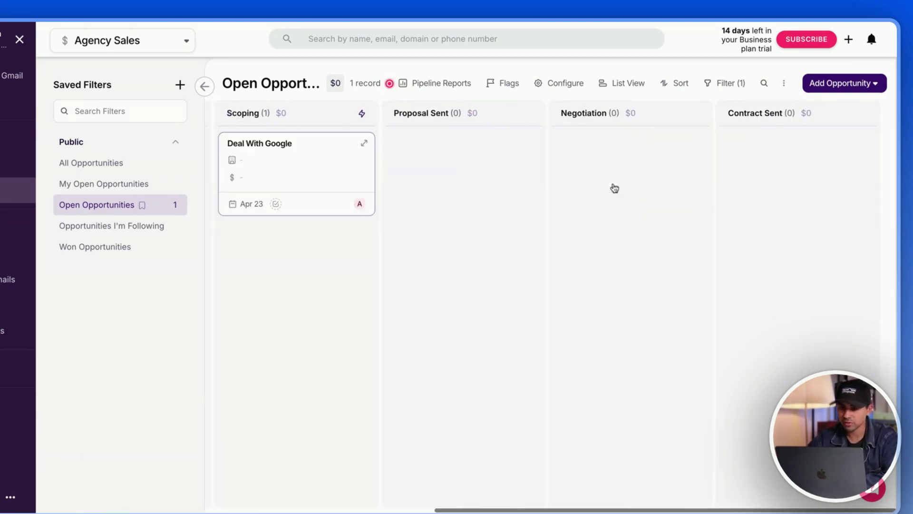
pyautogui.hscroll(-3, 615, 189)
pyautogui.hscroll(-3, 615, 189)
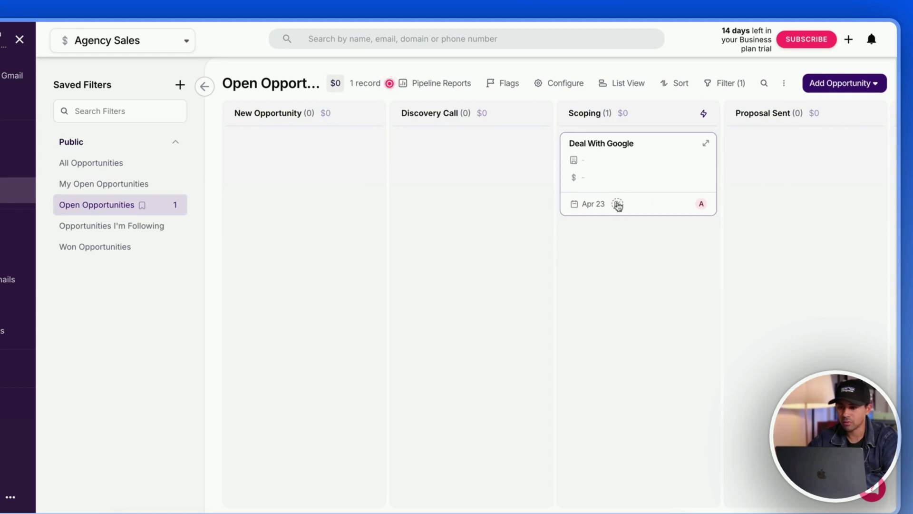
pyautogui.moveTo(704, 204)
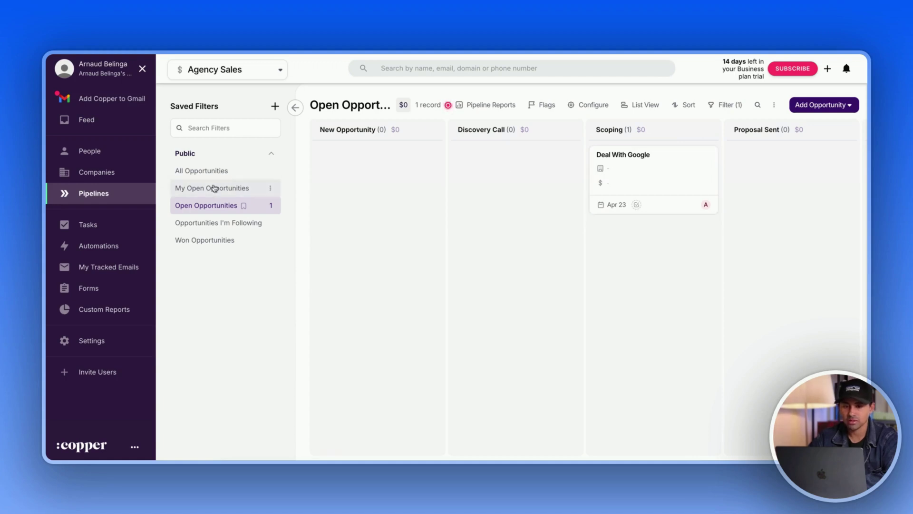
# - Create a new company named Google
pyautogui.click(113, 173)
pyautogui.click(614, 310)
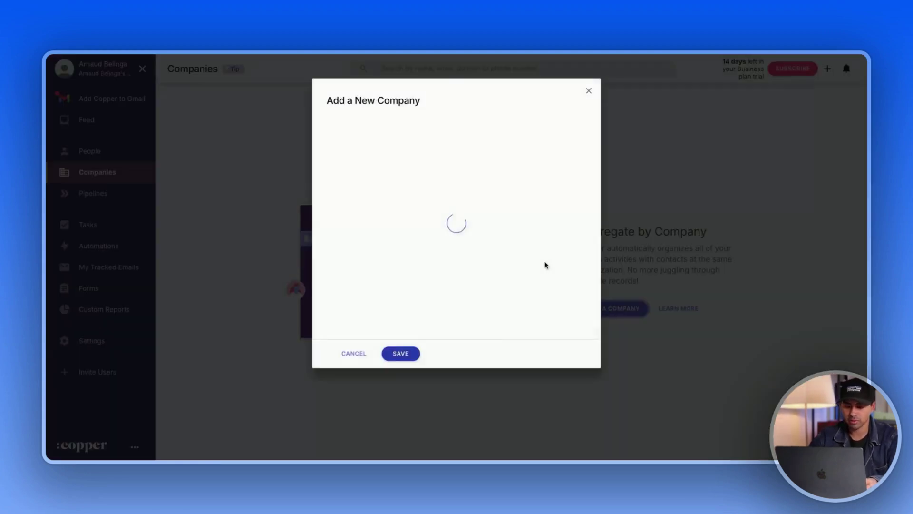
pyautogui.write('Google')
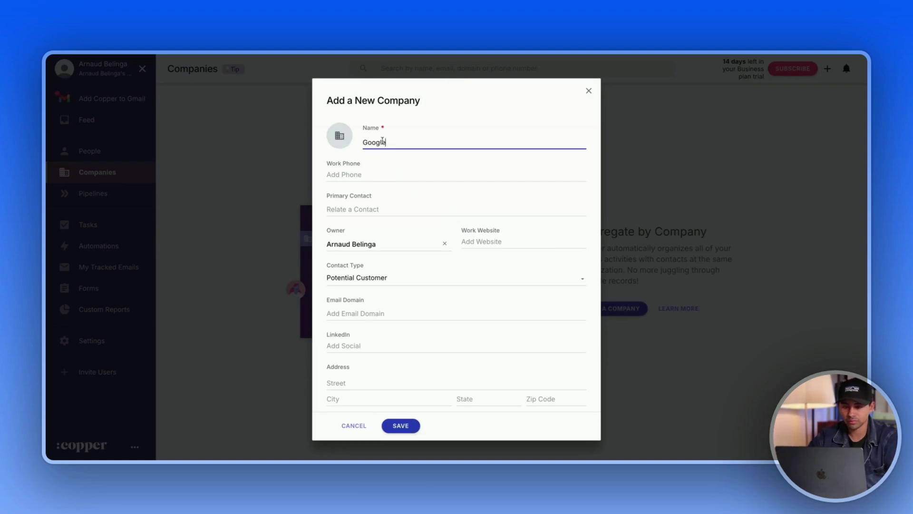
pyautogui.click(422, 426)
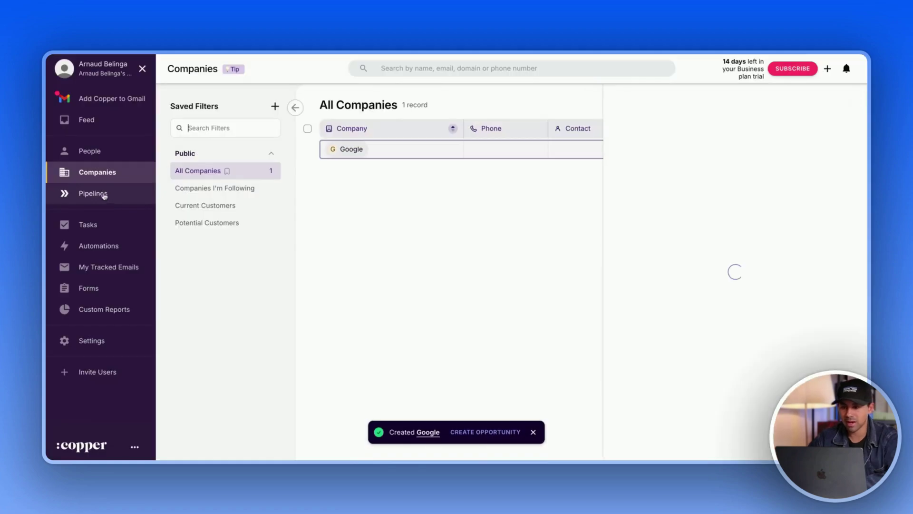
# - Link the Google company to Deal With Google under its Related companies
pyautogui.click(101, 195)
pyautogui.click(646, 171)
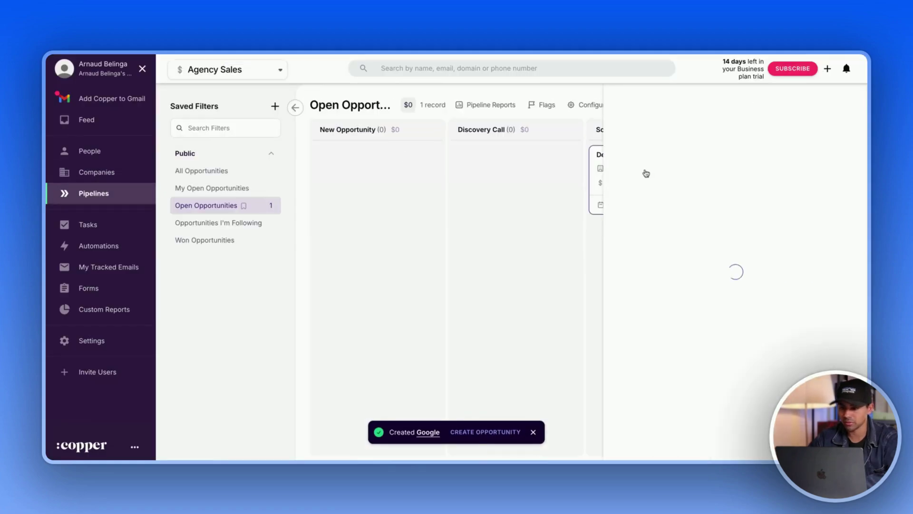
pyautogui.scroll(-4, 712, 189)
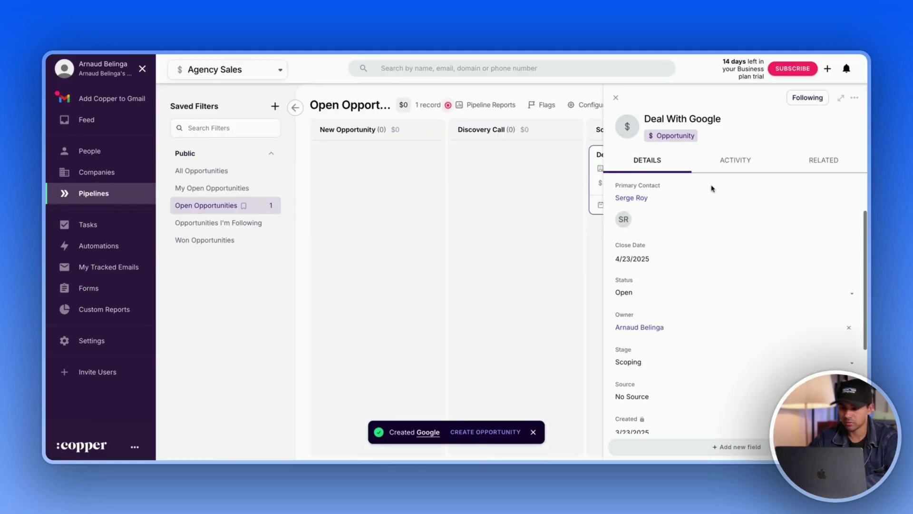
pyautogui.scroll(-3, 735, 309)
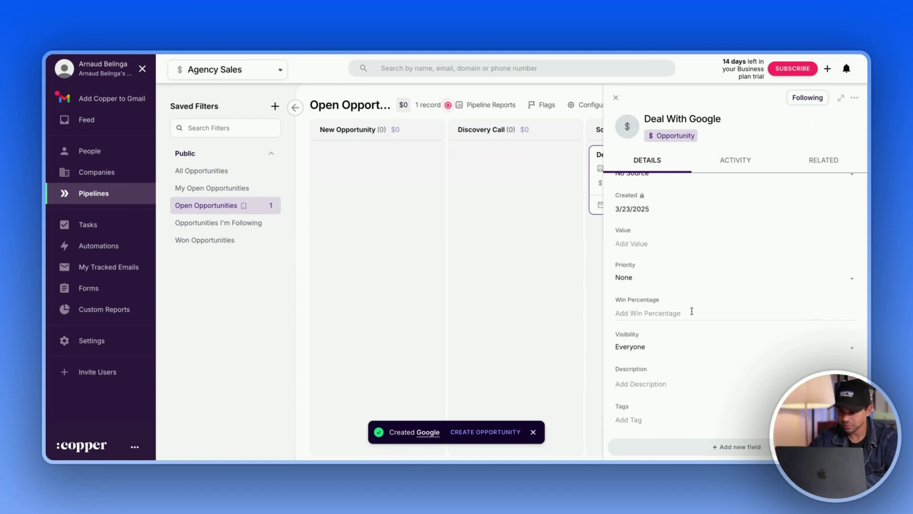
pyautogui.scroll(7, 685, 291)
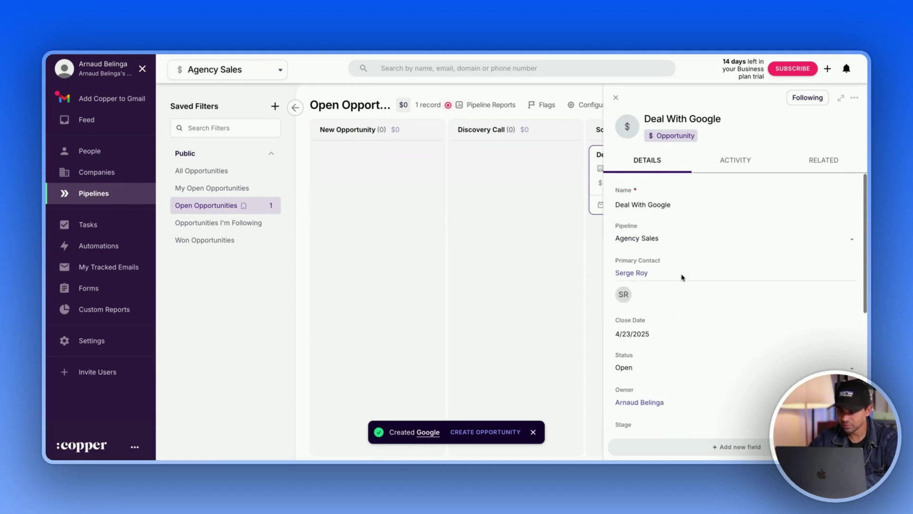
pyautogui.click(833, 158)
pyautogui.click(658, 305)
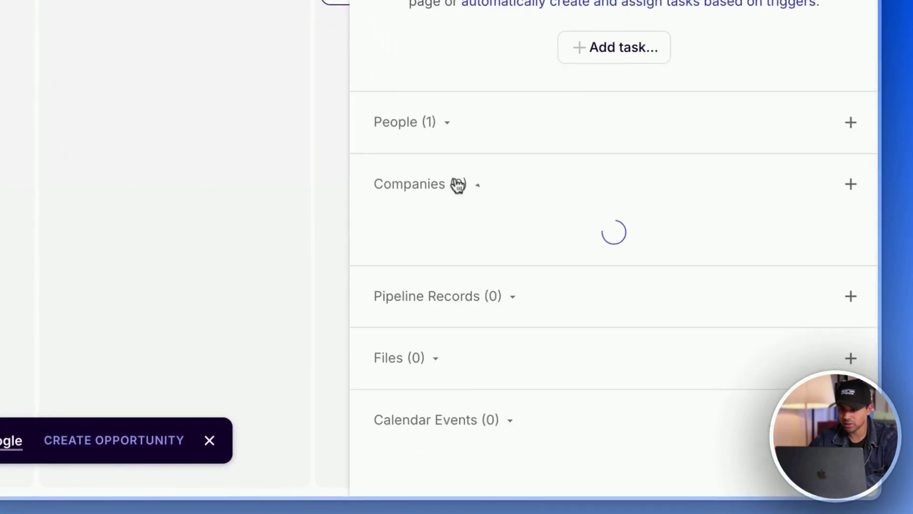
pyautogui.click(475, 235)
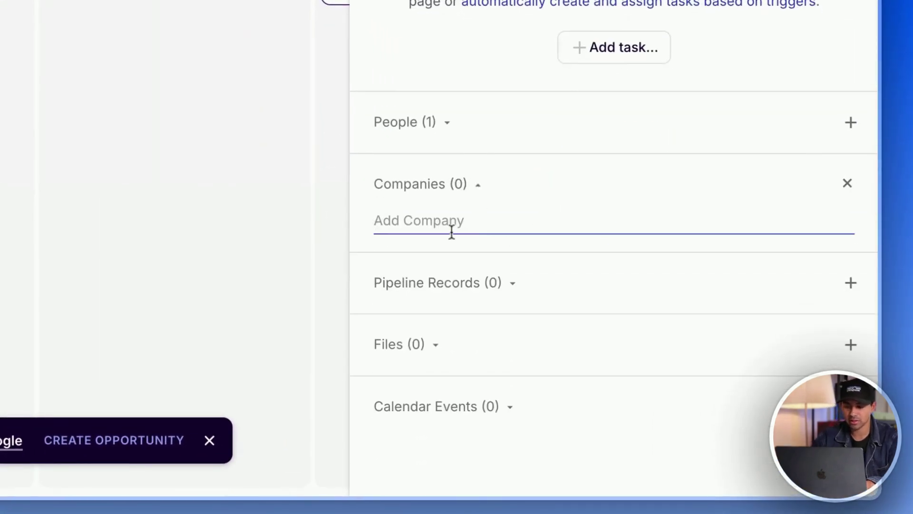
pyautogui.write('google')
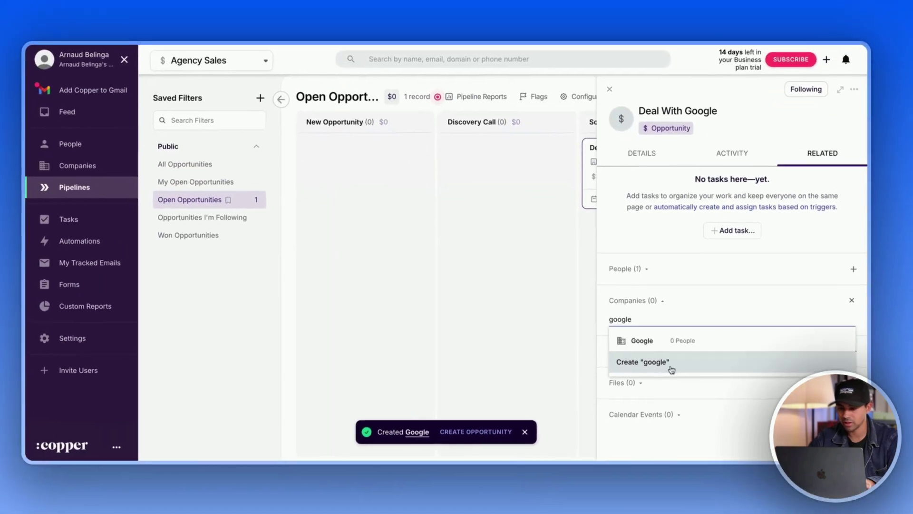
pyautogui.click(703, 344)
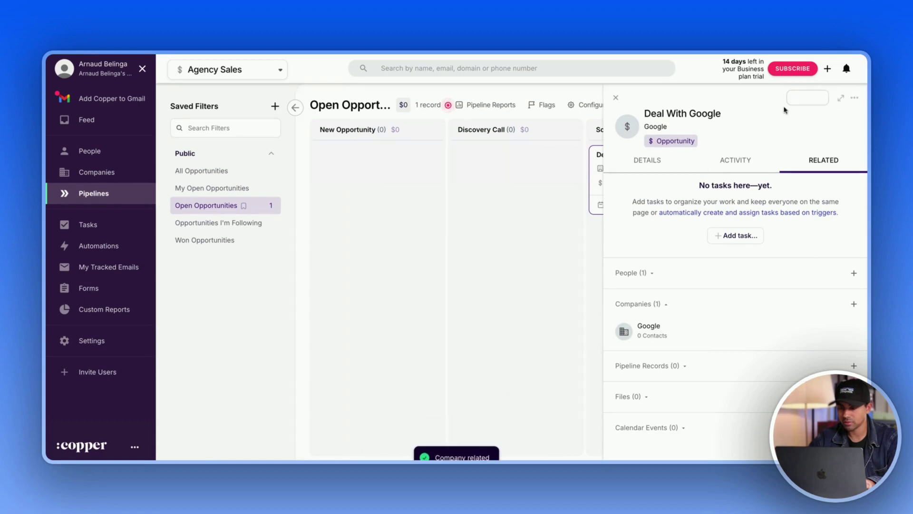
pyautogui.click(615, 97)
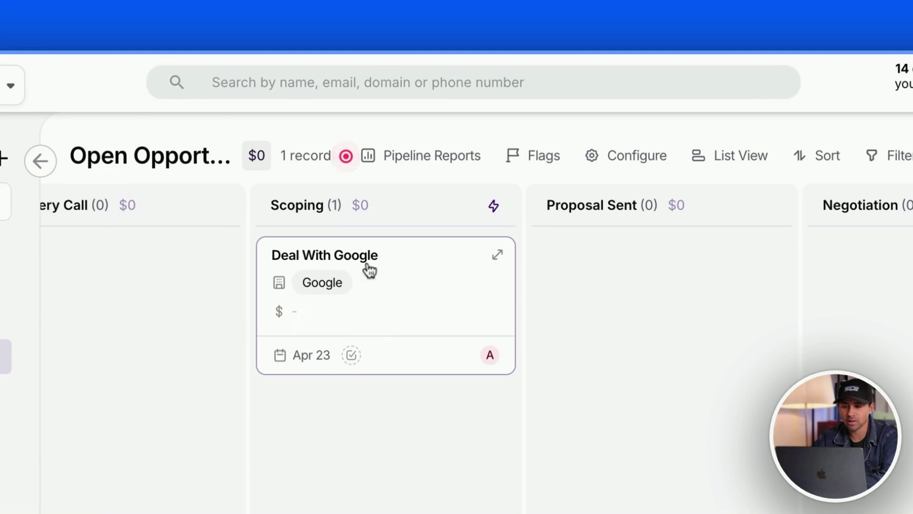
# - Add a 'Follow Up Google' task to the Deal With Google card
pyautogui.click(351, 355)
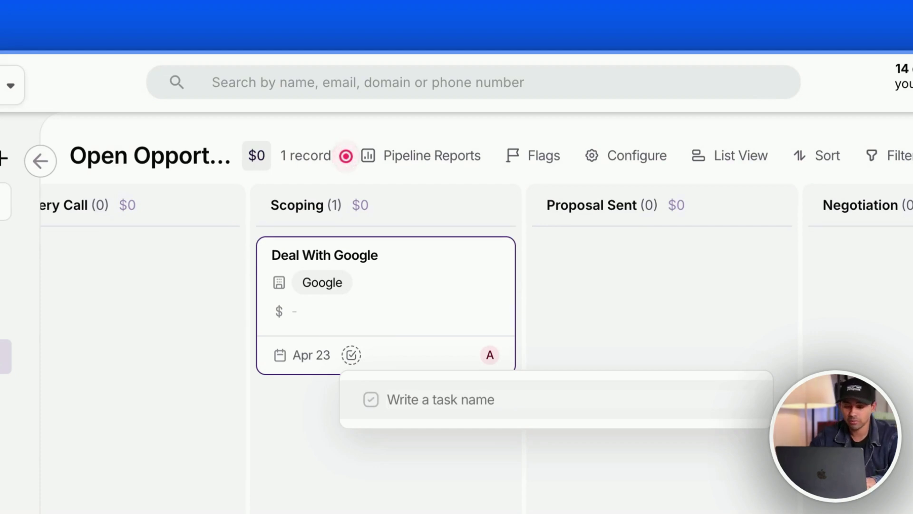
pyautogui.write('T')
pyautogui.press('BackSpace')
pyautogui.write('Fo')
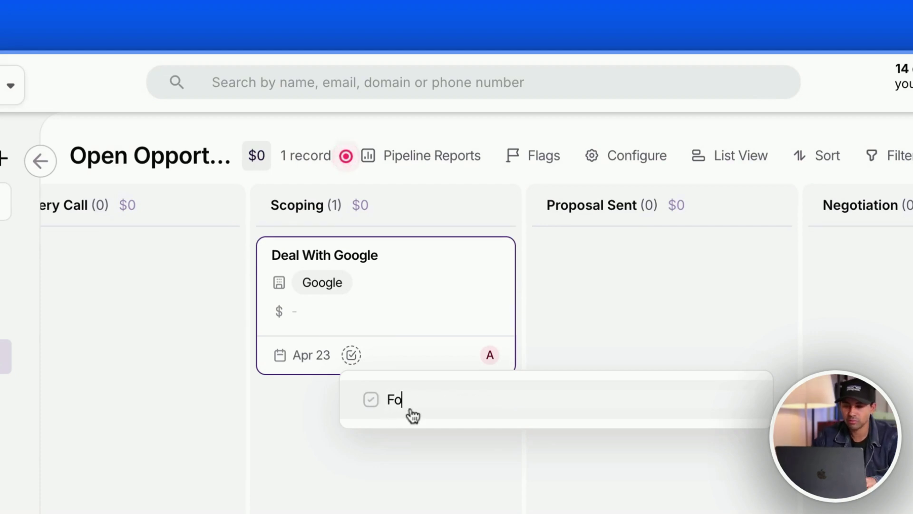
pyautogui.write('llow Up Google')
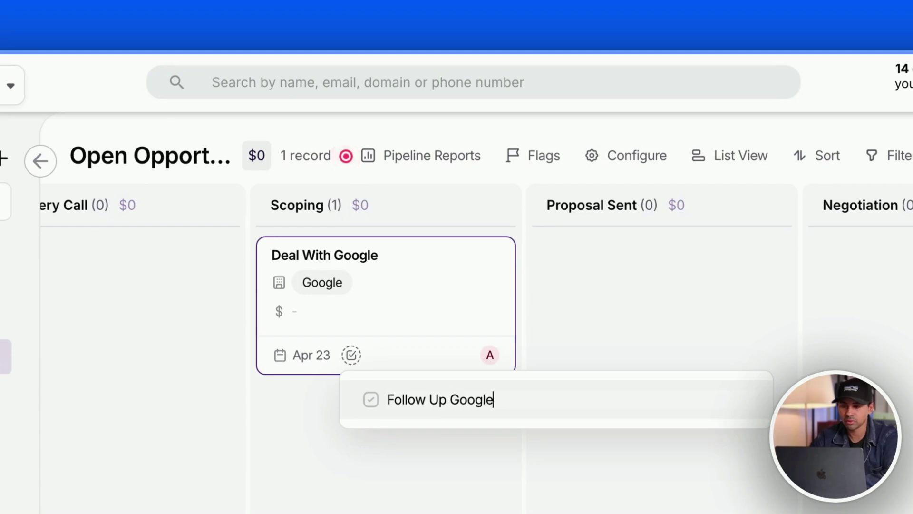
pyautogui.press('Return')
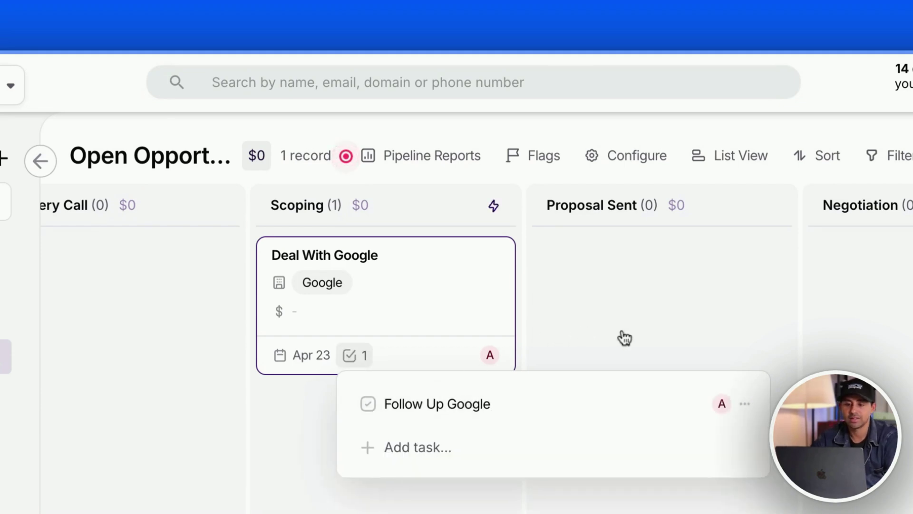
pyautogui.click(625, 338)
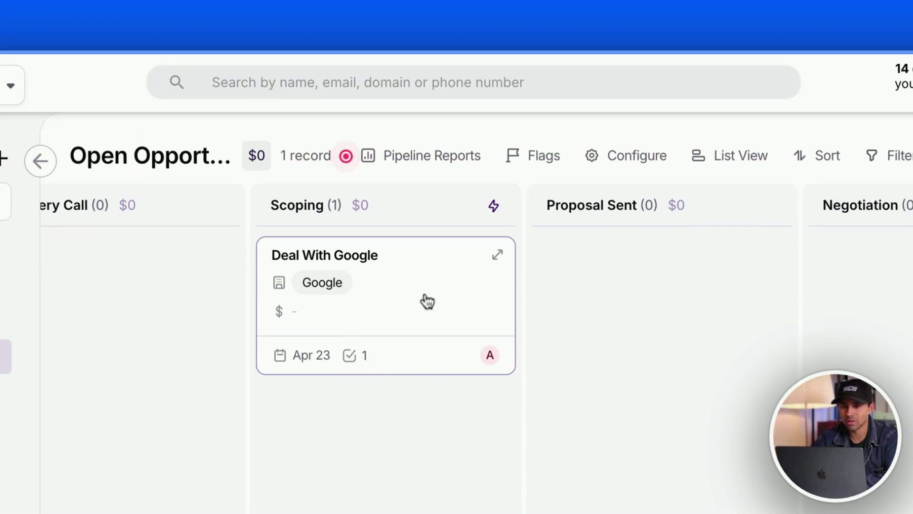
# - Scroll across the pipeline stages, then open the task list showing both tasks
pyautogui.hscroll(4, 427, 301)
pyautogui.hscroll(-5, 425, 301)
pyautogui.hscroll(5, 229, 309)
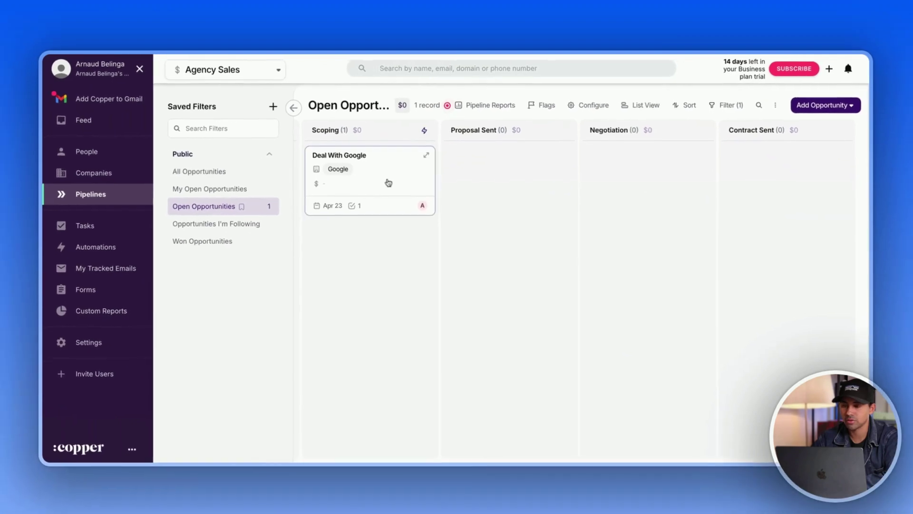
pyautogui.hscroll(-5, 388, 182)
pyautogui.hscroll(5, 388, 182)
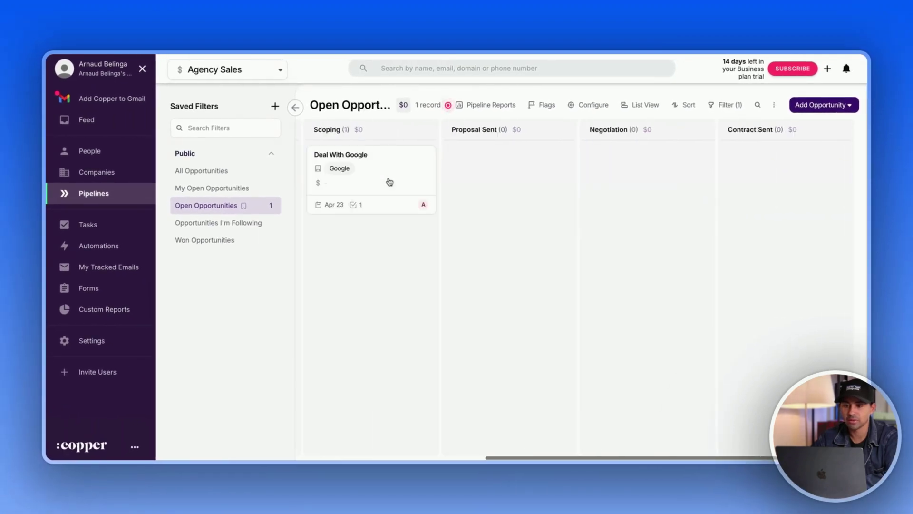
pyautogui.hscroll(-5, 388, 182)
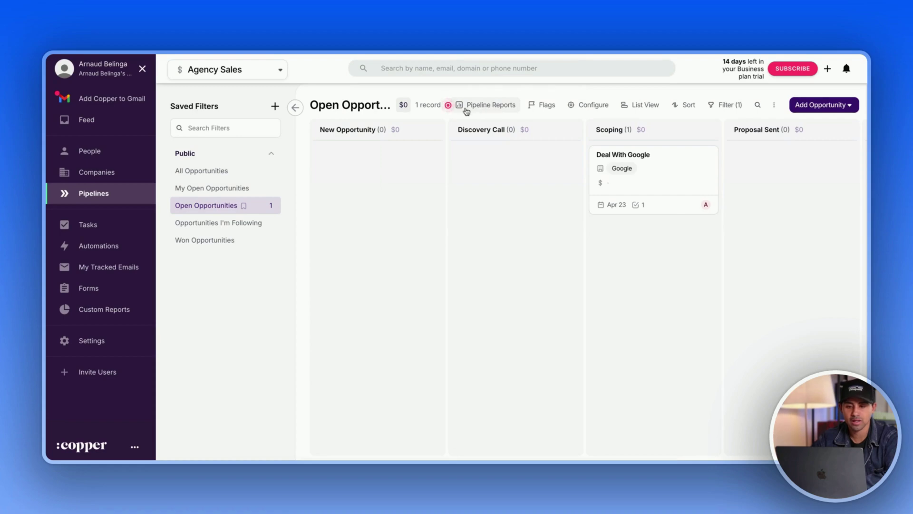
pyautogui.click(88, 227)
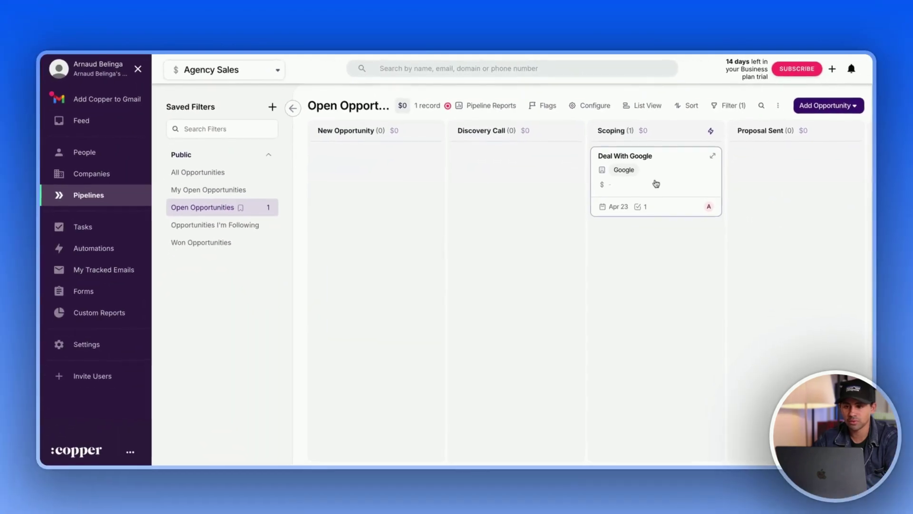
# - Review the Agency Sales pipeline report, the Sales by Owner and Summary views, then open Custom Reports
pyautogui.click(466, 105)
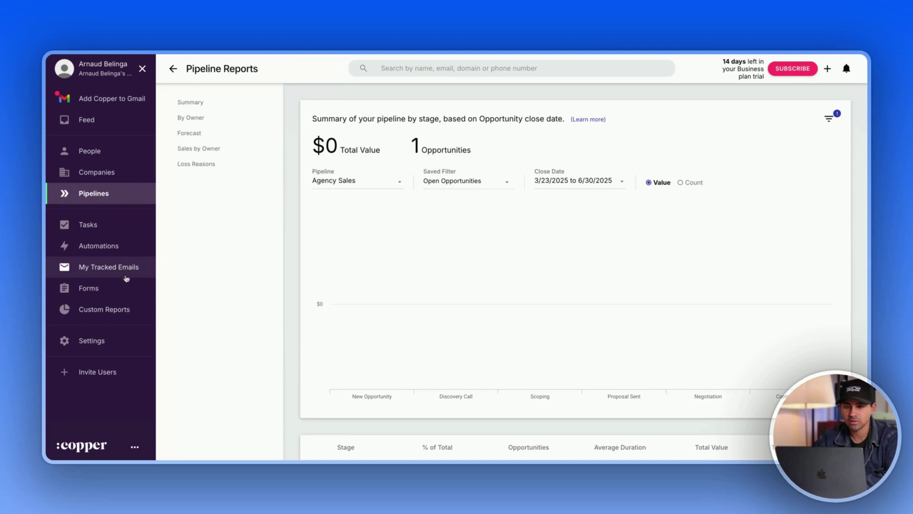
pyautogui.scroll(-4, 416, 199)
pyautogui.scroll(4, 416, 199)
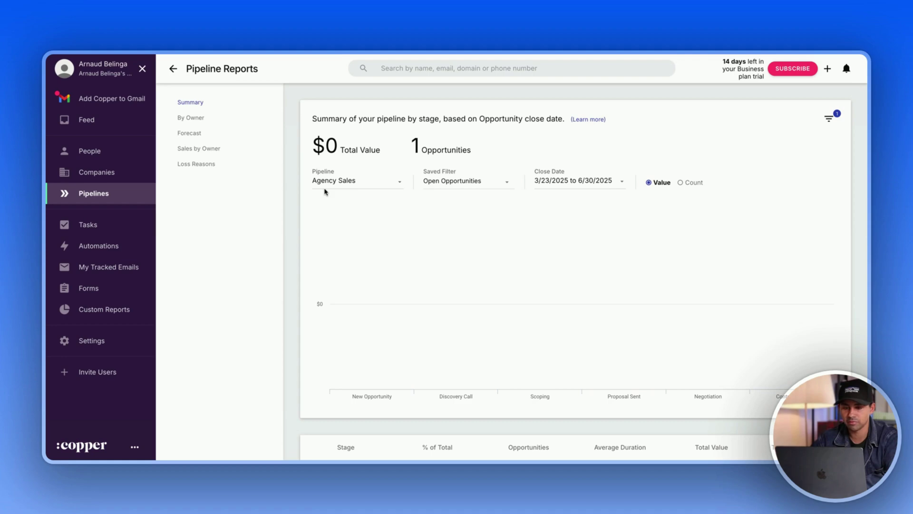
pyautogui.scroll(-4, 325, 192)
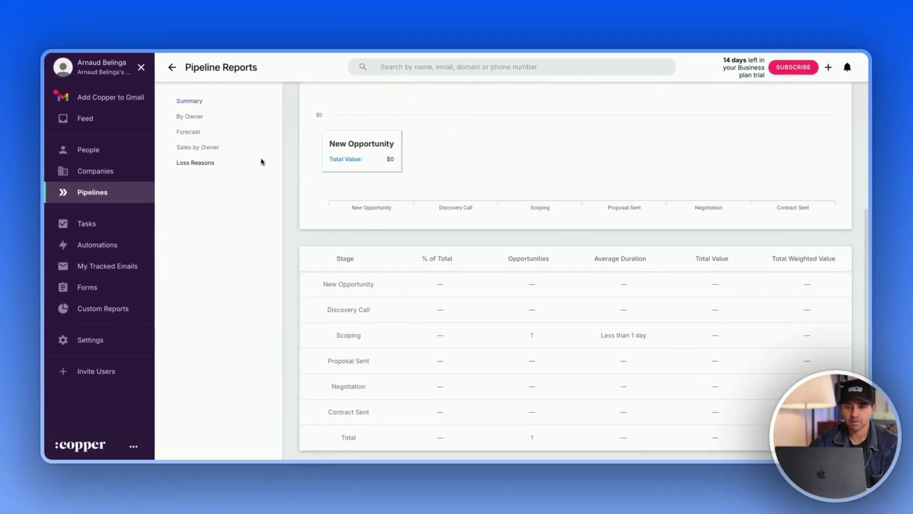
pyautogui.click(212, 147)
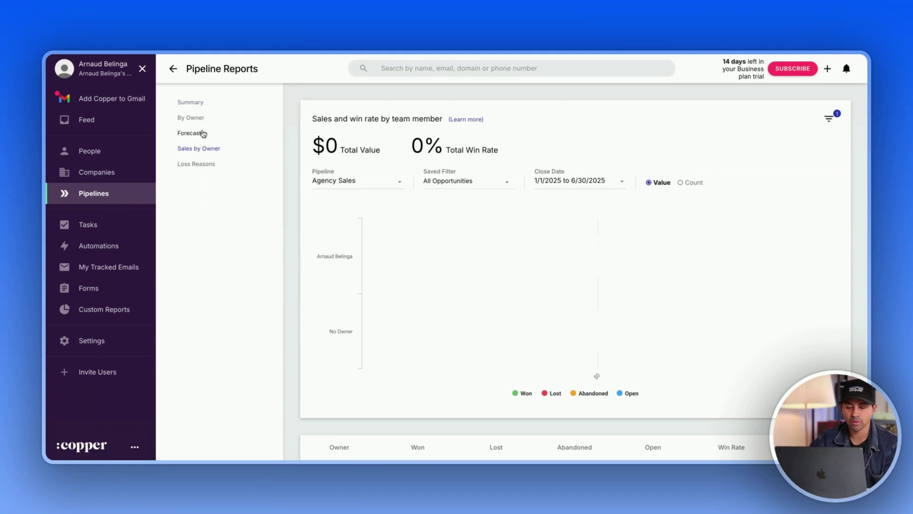
pyautogui.click(192, 103)
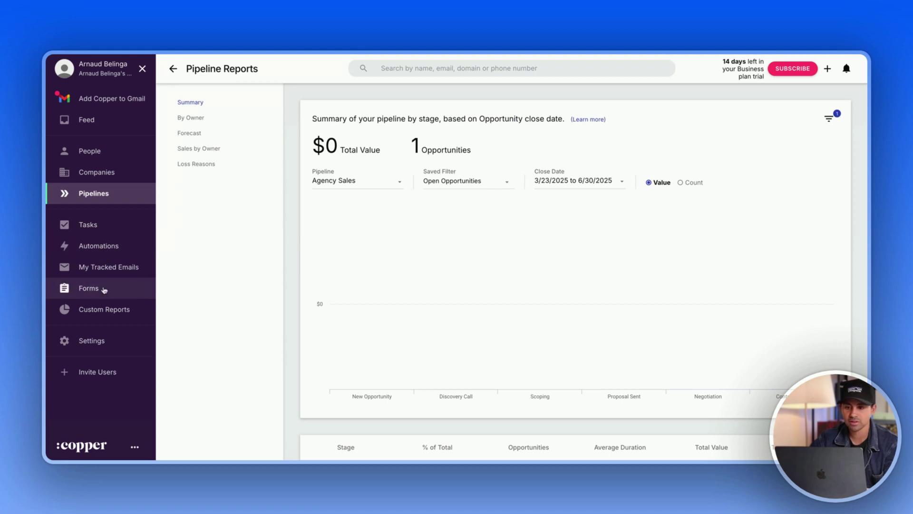
pyautogui.click(104, 309)
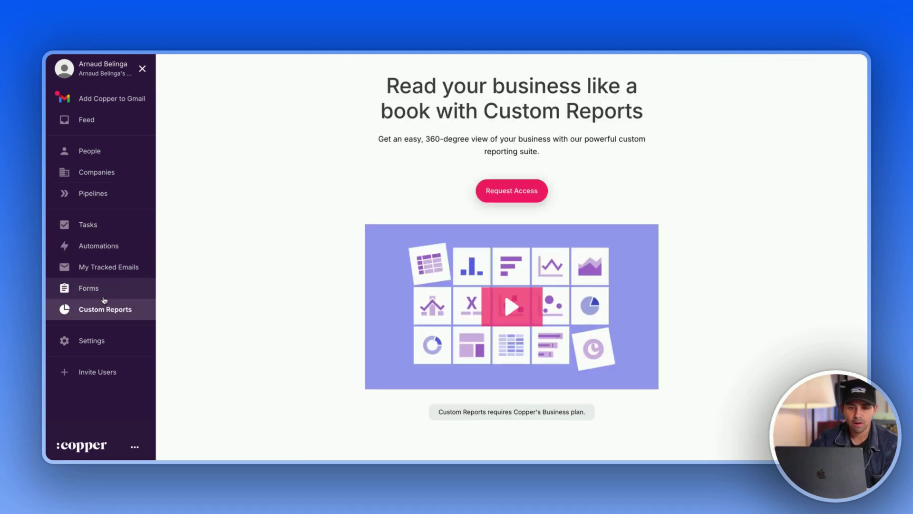
# - View All My Tasks, then go to the Automations overview
pyautogui.click(99, 221)
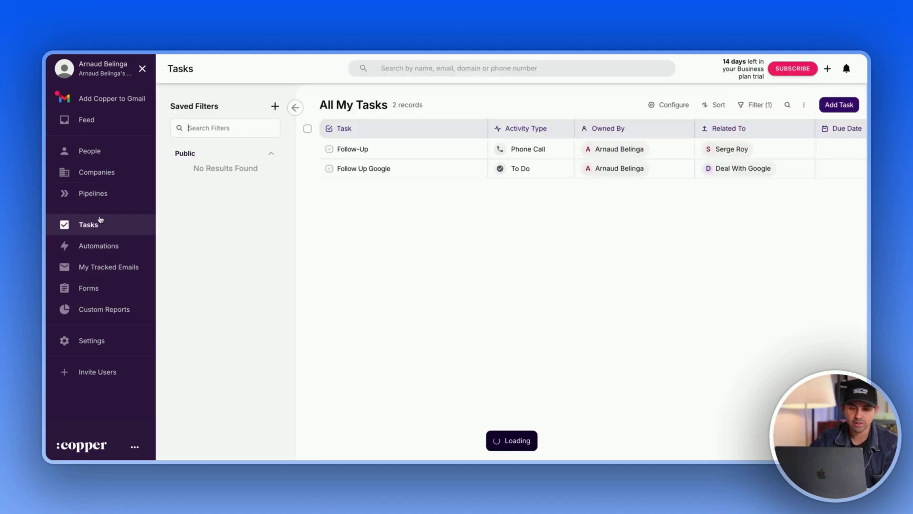
pyautogui.click(103, 251)
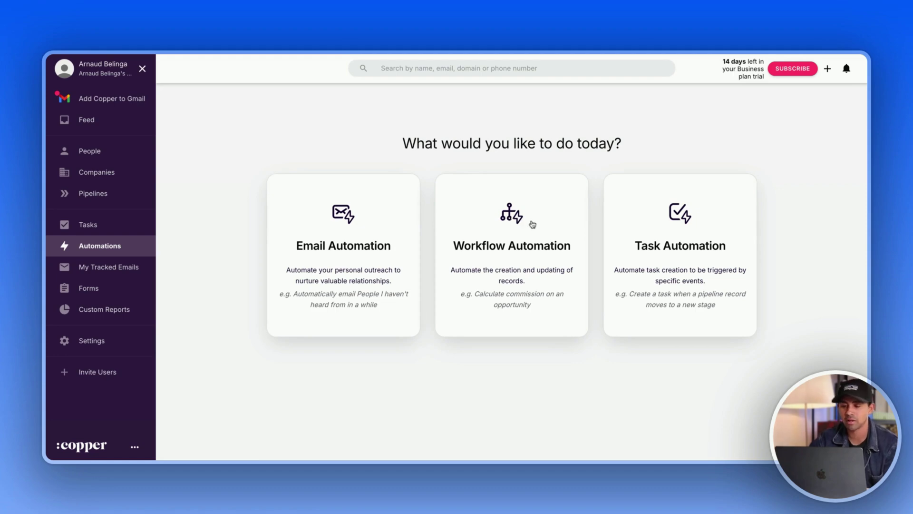
# - Open Workflow Automation, dismiss the tour, and start a new workflow rule
pyautogui.click(505, 211)
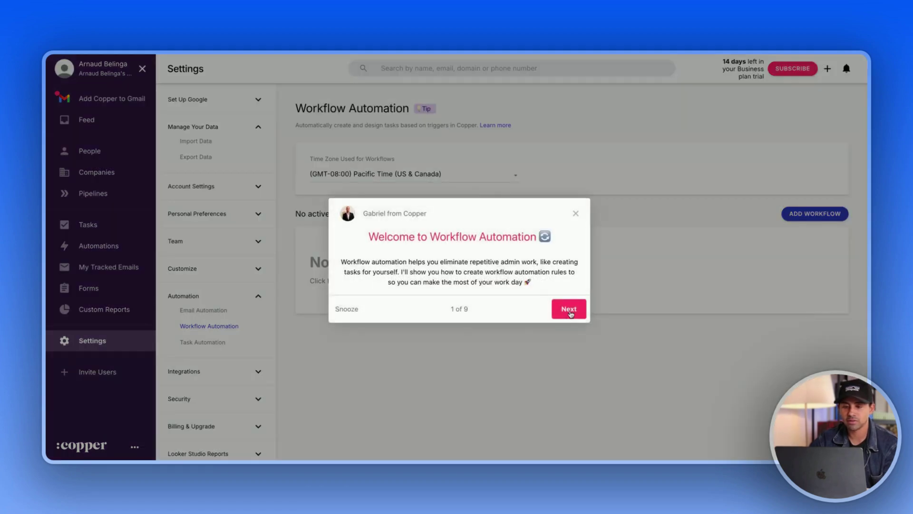
pyautogui.click(569, 308)
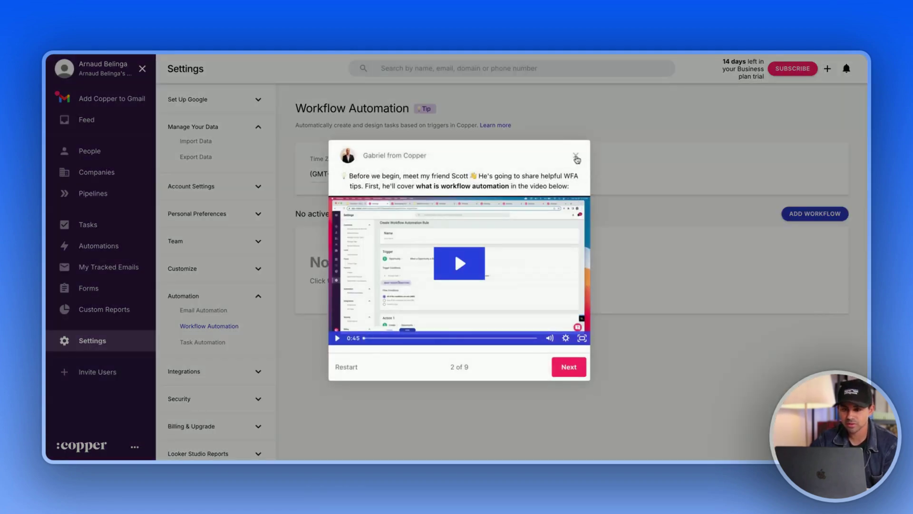
pyautogui.click(575, 155)
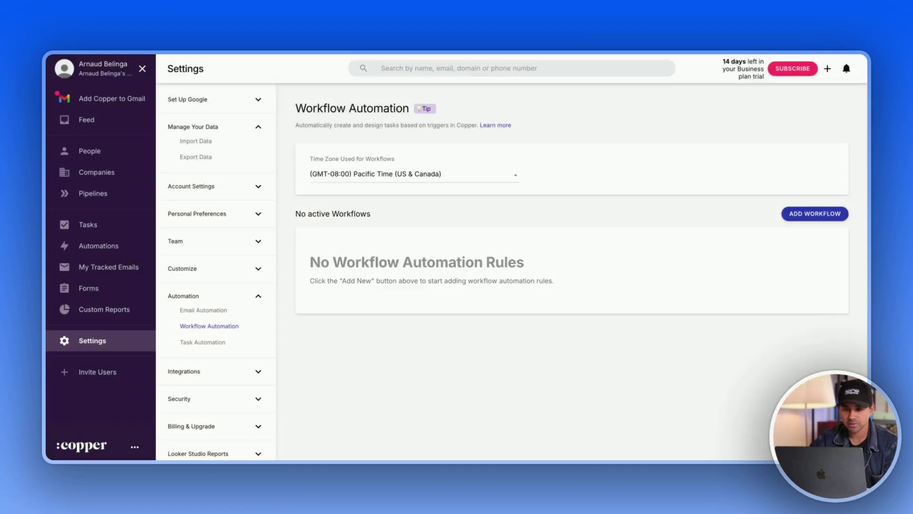
pyautogui.click(810, 214)
# - Change Action 1 from Create to Update a Pipeline record, leaving trigger fields and Name unchanged
pyautogui.scroll(-5, 442, 240)
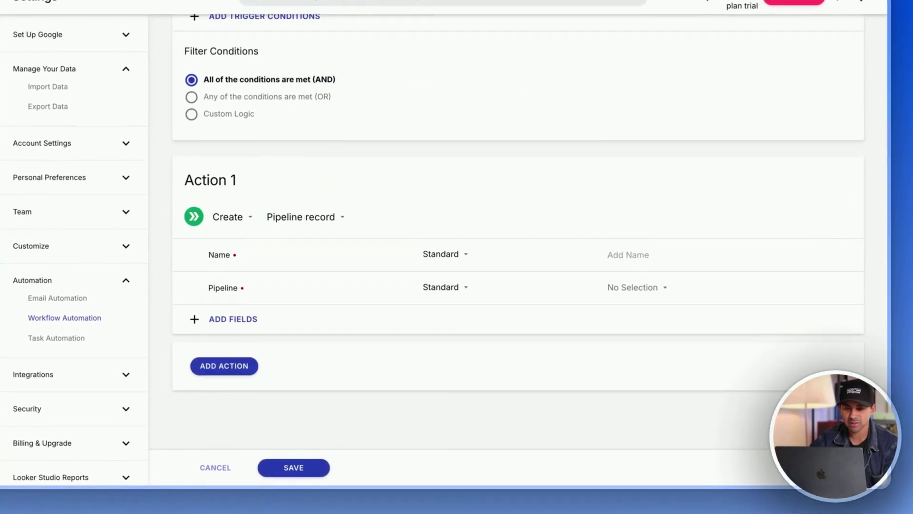
pyautogui.scroll(7, 333, 219)
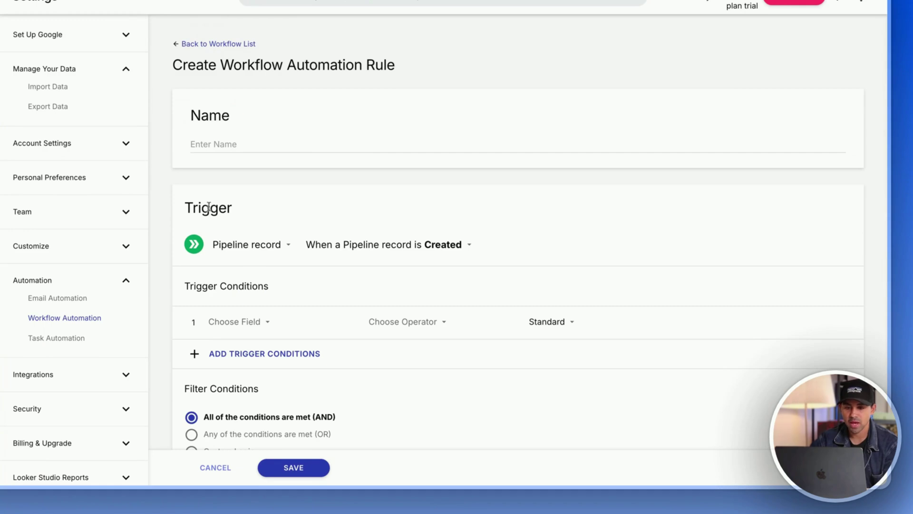
pyautogui.scroll(-2, 300, 180)
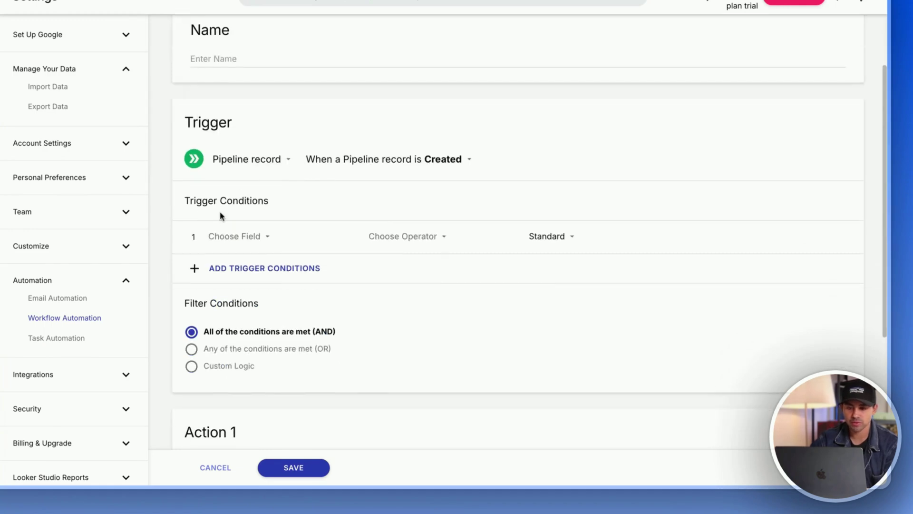
pyautogui.click(253, 240)
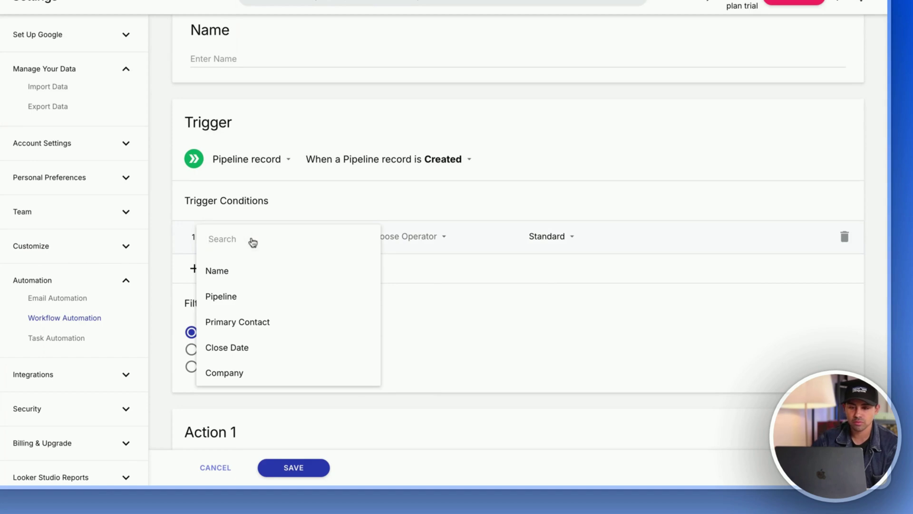
pyautogui.click(167, 198)
pyautogui.scroll(-6, 362, 119)
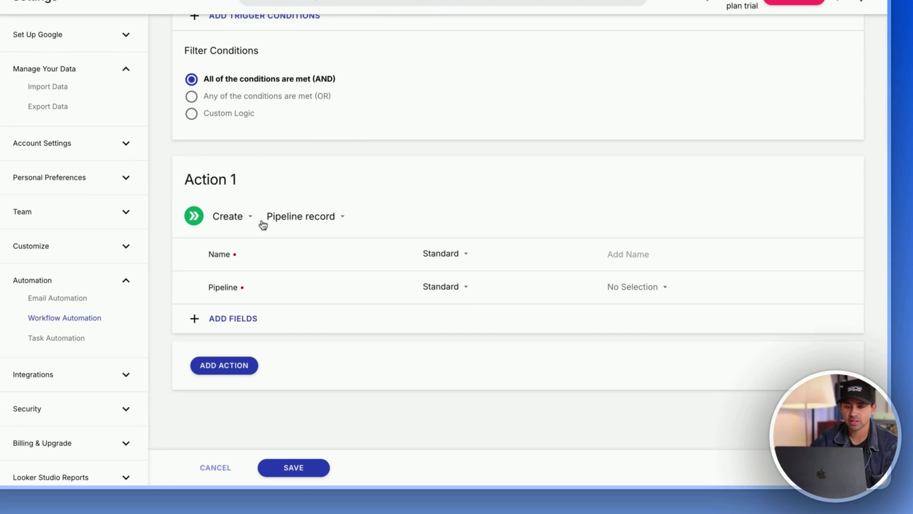
pyautogui.click(246, 220)
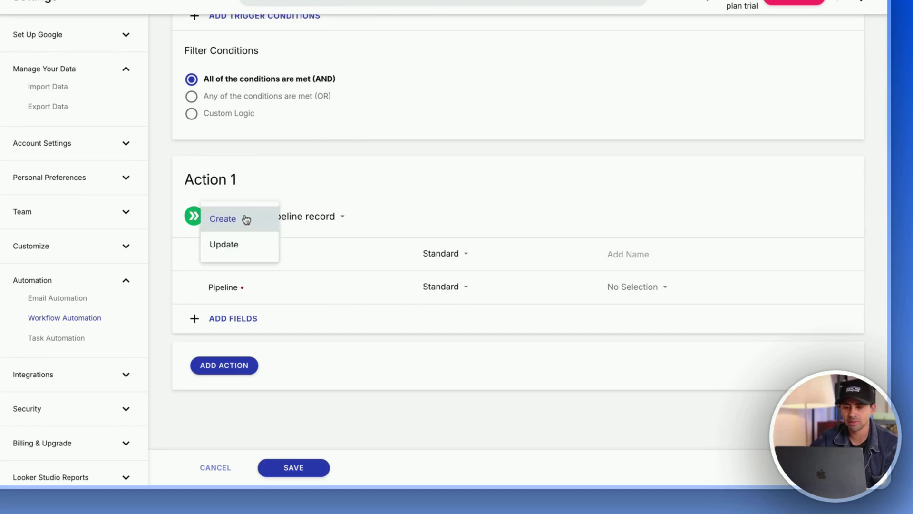
pyautogui.click(240, 245)
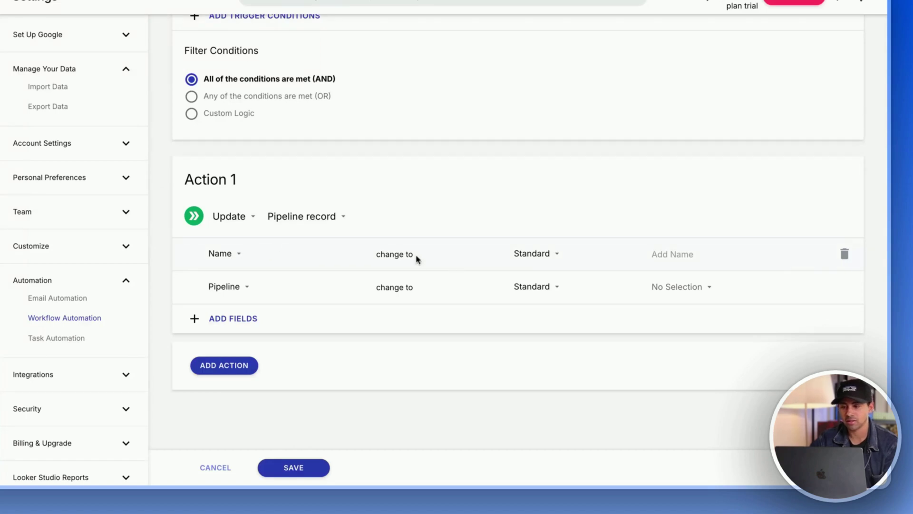
pyautogui.click(537, 252)
pyautogui.click(482, 184)
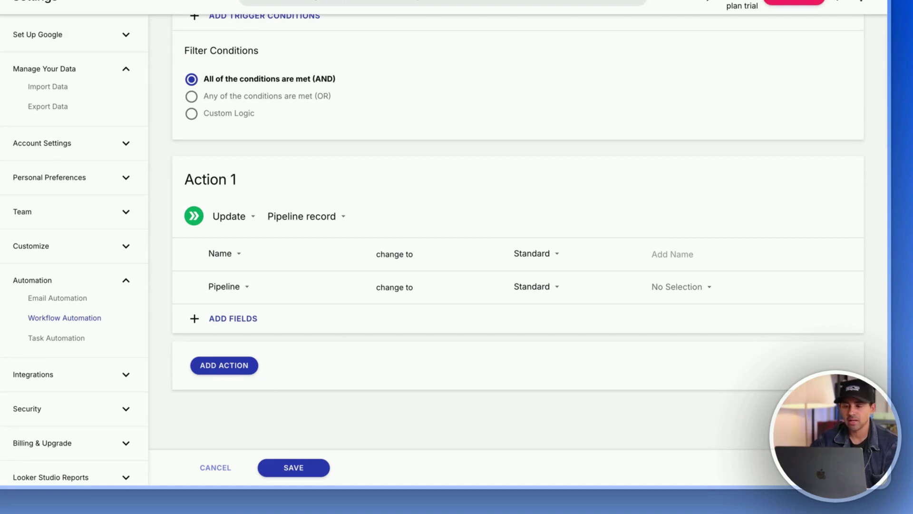
# - Review the draft rule, collapse the Automation settings, and head to Integrations
pyautogui.scroll(7, 452, 60)
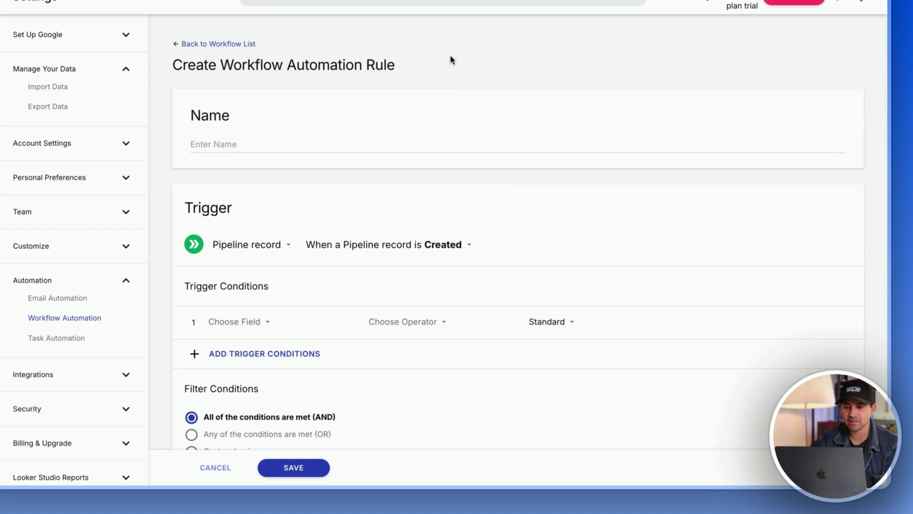
pyautogui.scroll(-7, 451, 60)
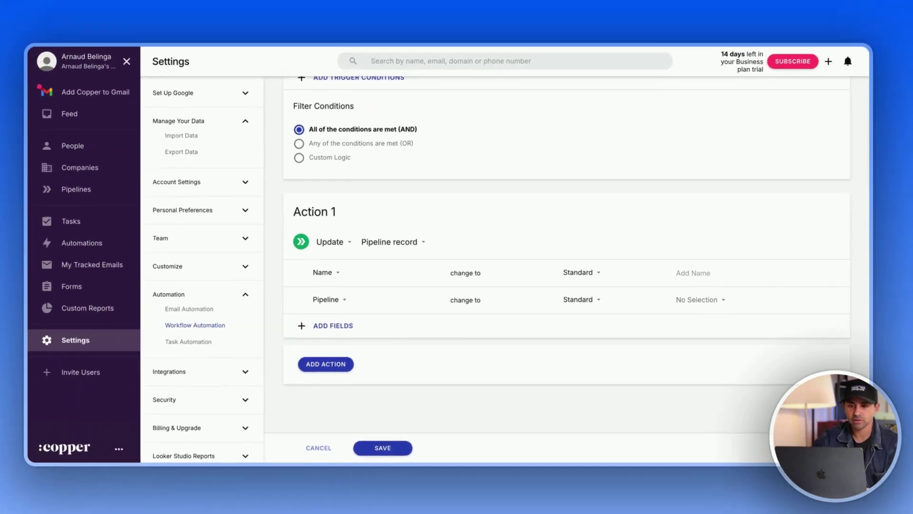
pyautogui.scroll(3, 519, 238)
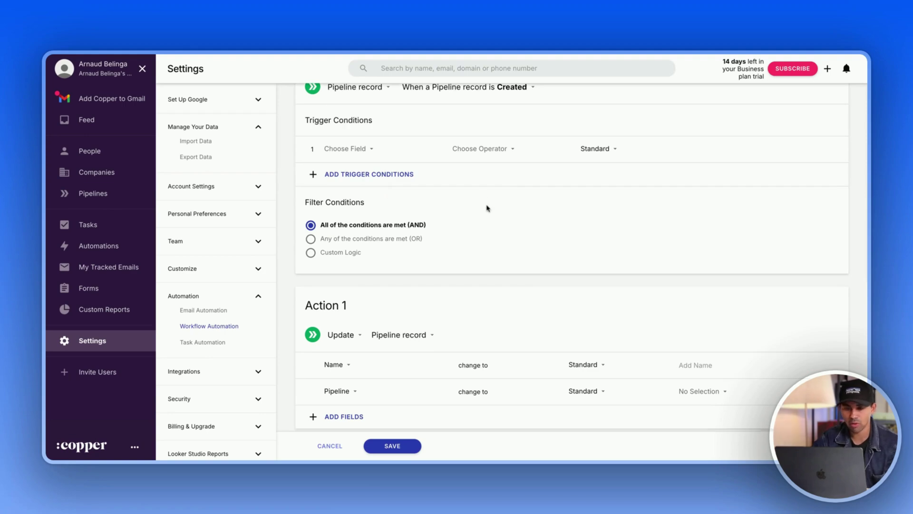
pyautogui.scroll(-2, 488, 208)
pyautogui.scroll(3, 487, 208)
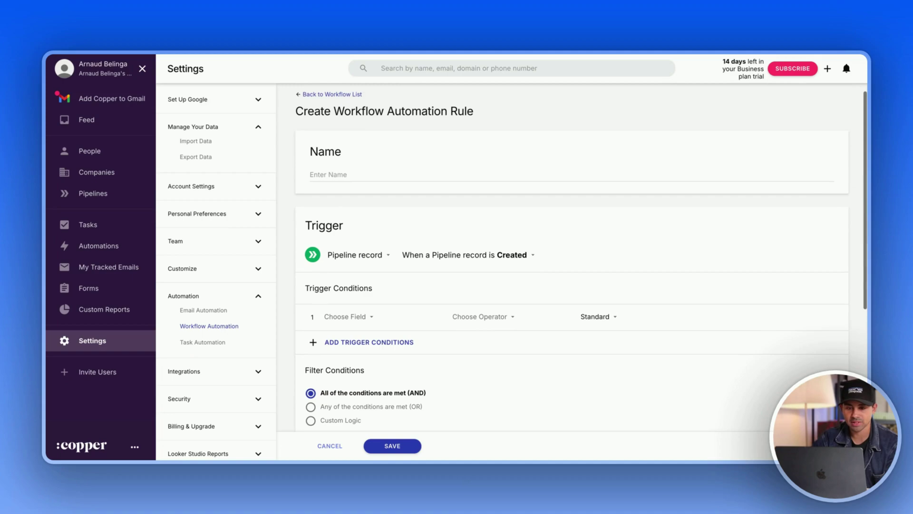
pyautogui.scroll(-5, 383, 230)
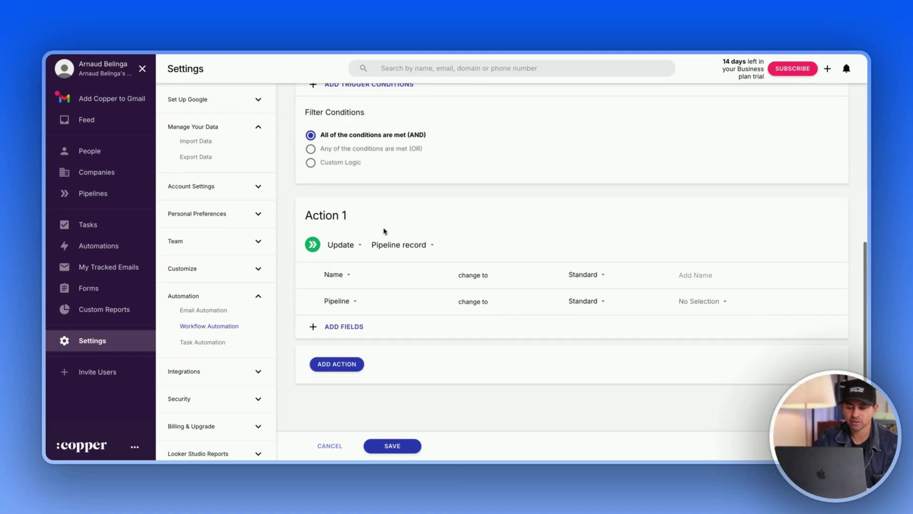
pyautogui.scroll(5, 346, 197)
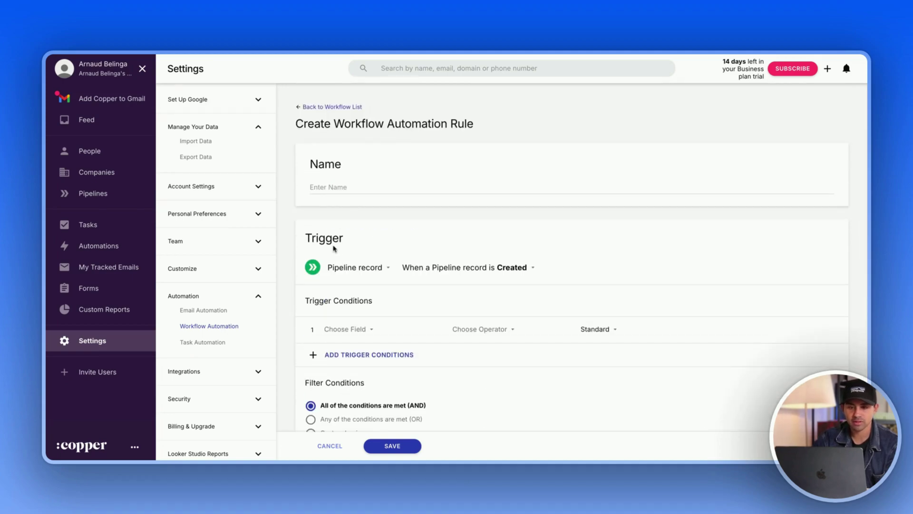
pyautogui.click(195, 297)
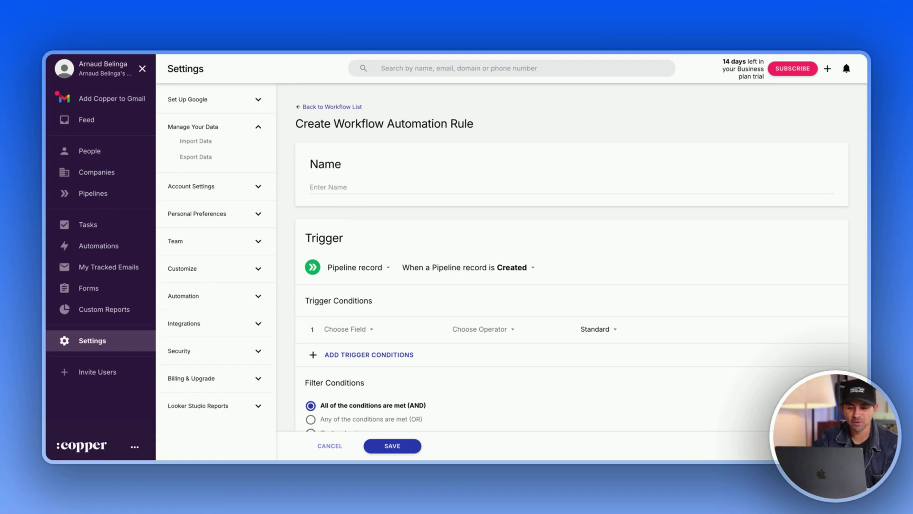
pyautogui.click(198, 329)
# - Confirm leaving the unsaved workflow rule and dismiss the tour popup
pyautogui.click(206, 339)
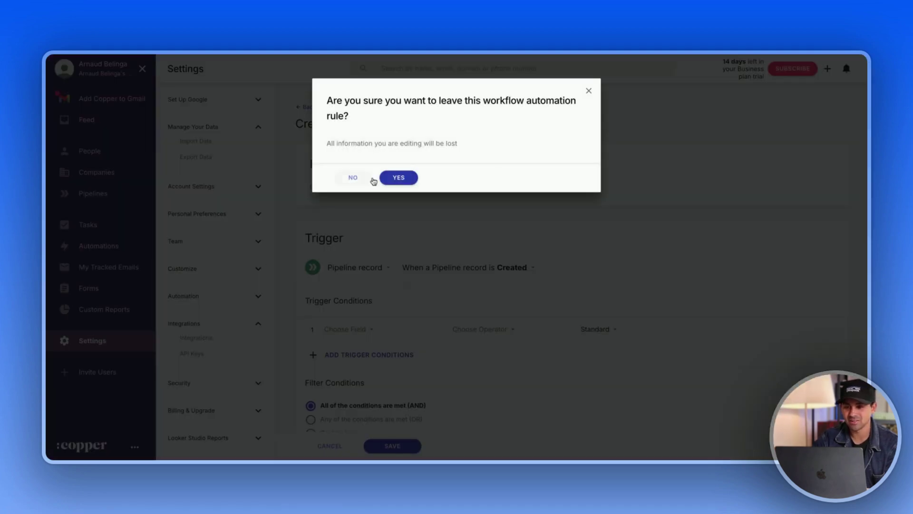
pyautogui.click(398, 178)
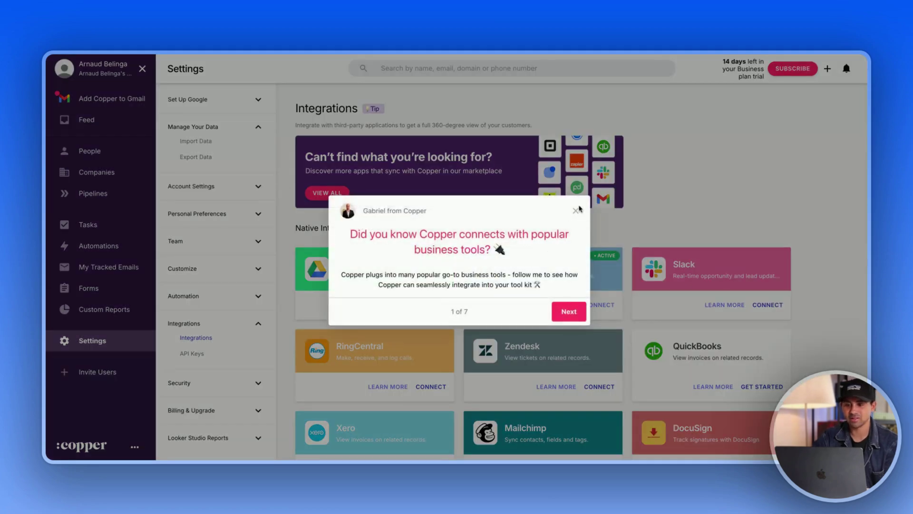
pyautogui.click(577, 211)
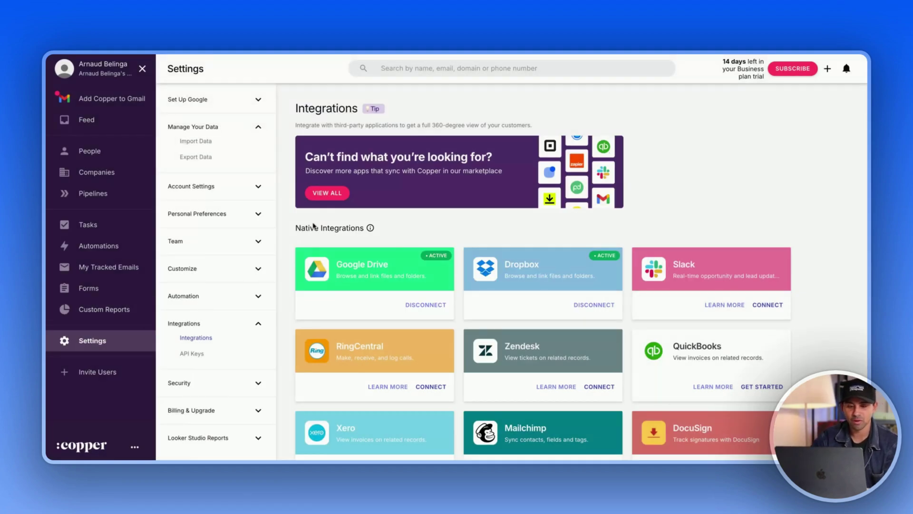
# - Open Workflow Automation settings again to confirm no workflow rules exist
pyautogui.click(186, 298)
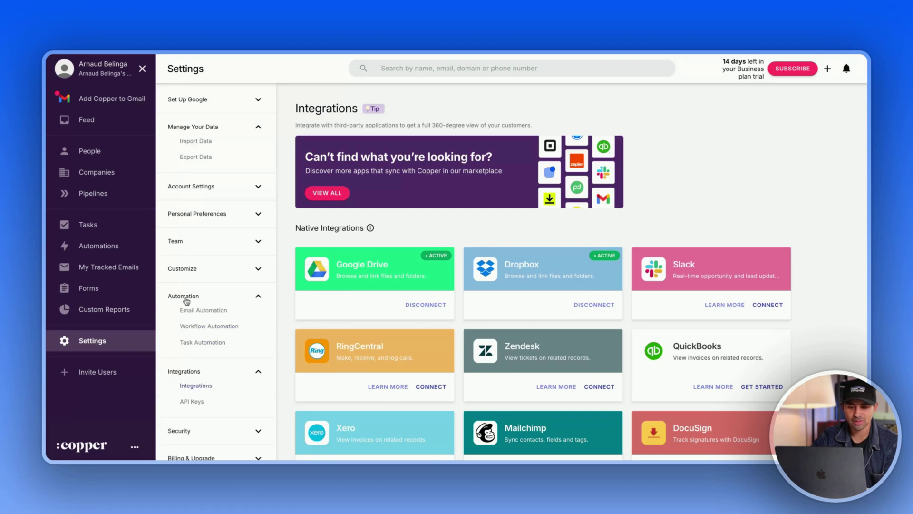
pyautogui.click(212, 326)
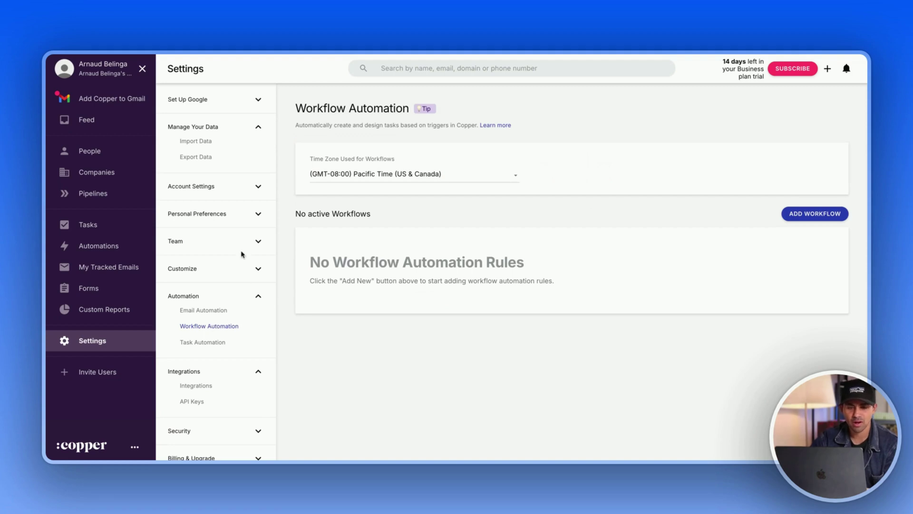
pyautogui.scroll(-2, 239, 249)
pyautogui.click(85, 246)
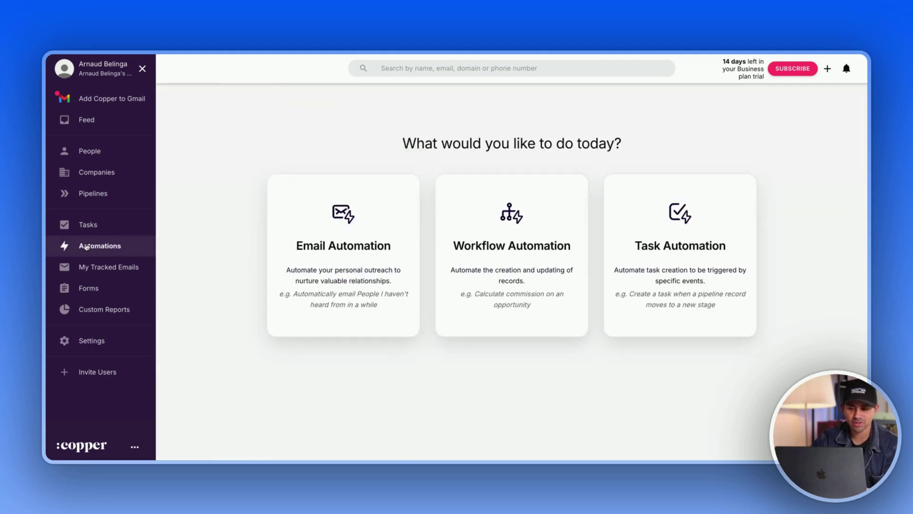
pyautogui.click(515, 233)
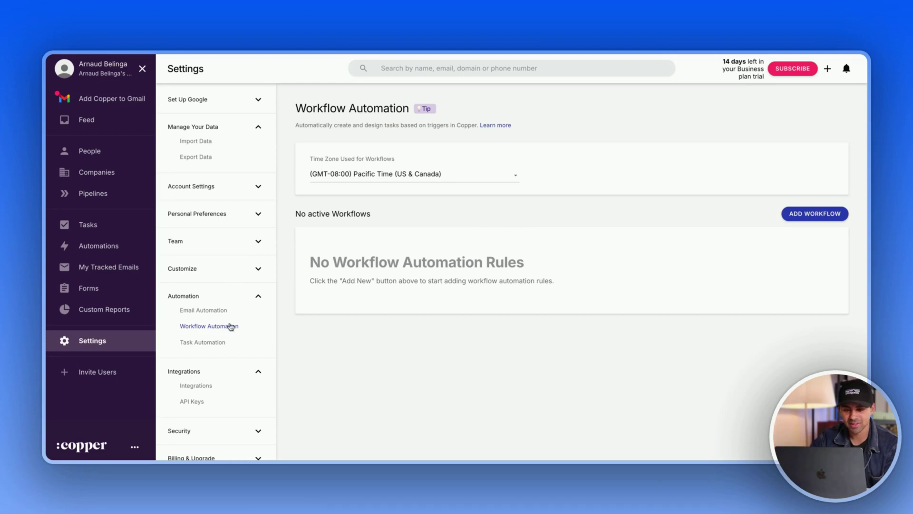
pyautogui.scroll(-2, 230, 321)
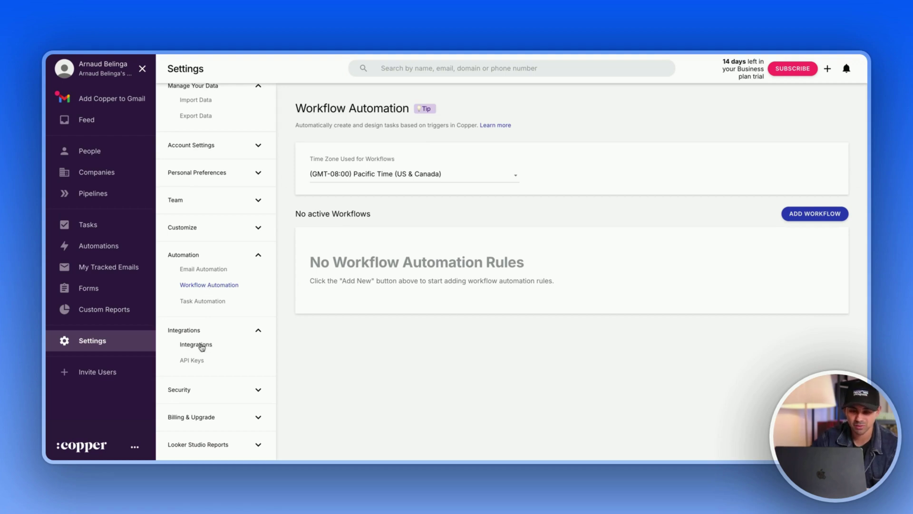
# - Browse the Integrations settings cards, including Chrome extensions and Zapier, then collapse the Integrations group
pyautogui.click(202, 346)
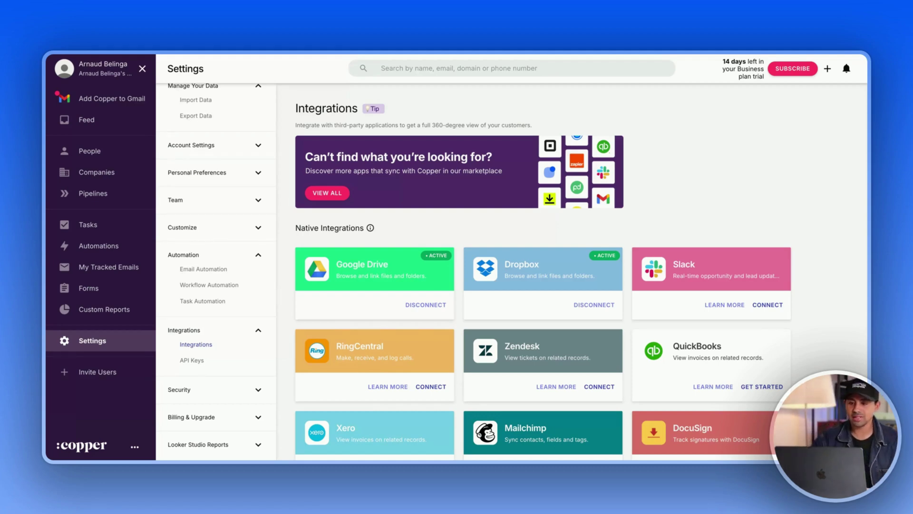
pyautogui.scroll(-3, 634, 176)
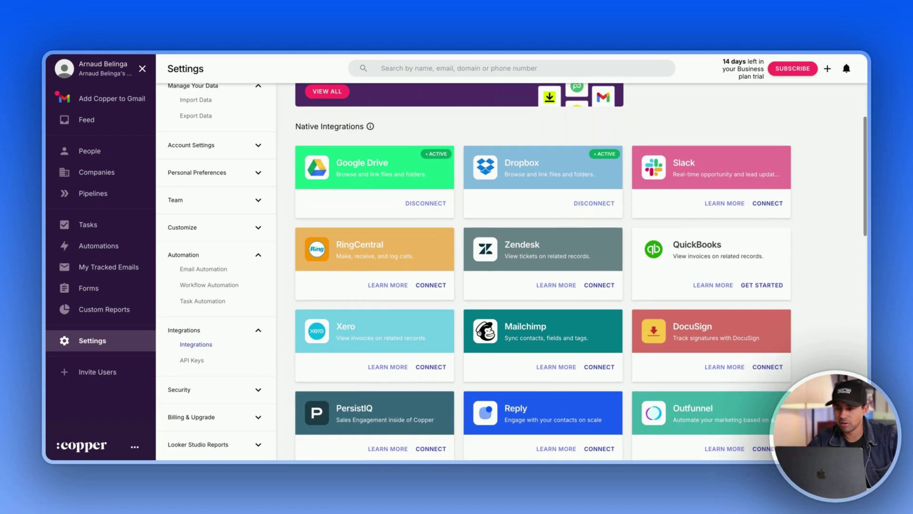
pyautogui.scroll(-6, 632, 177)
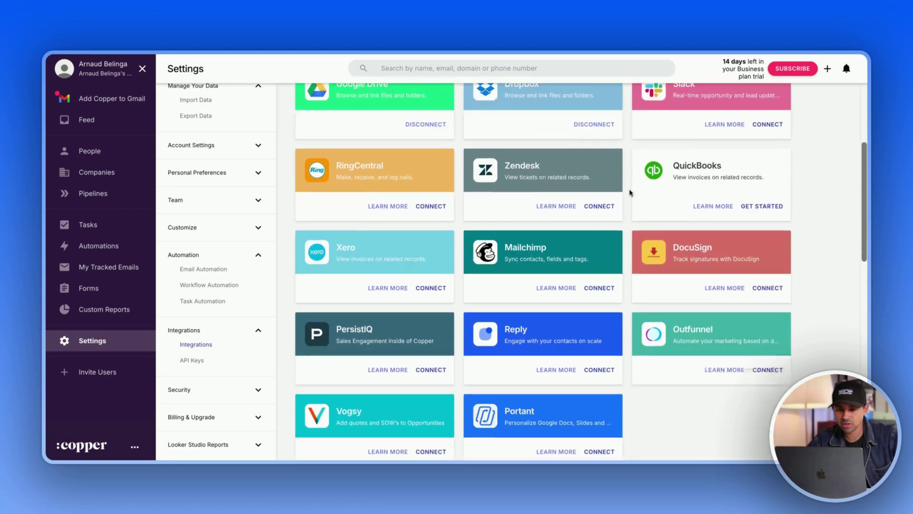
pyautogui.scroll(8, 685, 172)
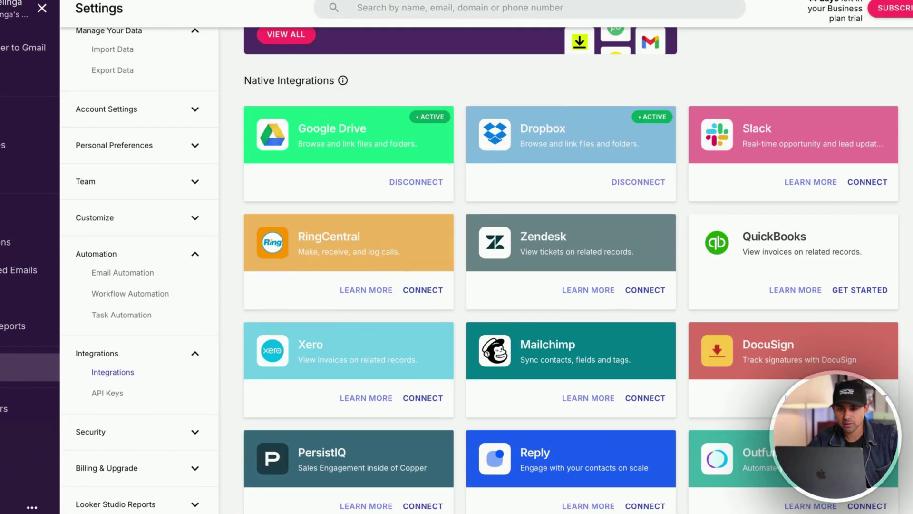
pyautogui.scroll(-3, 420, 109)
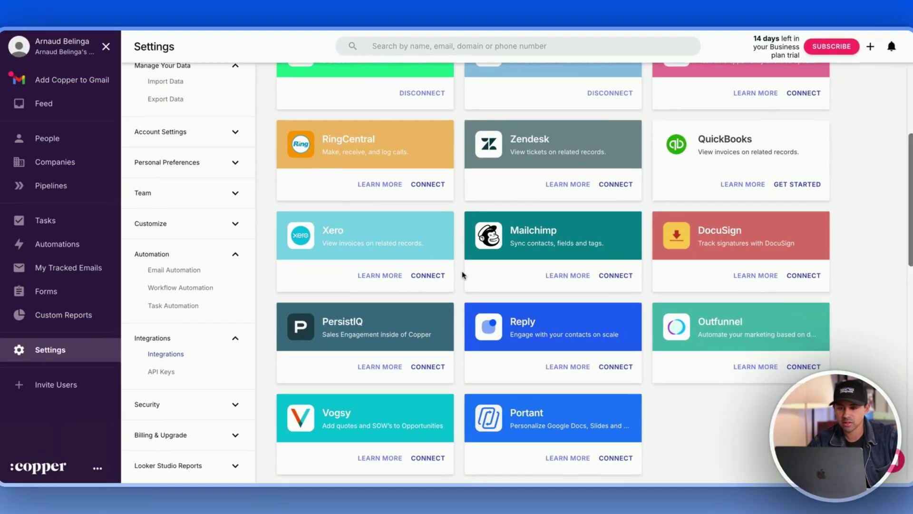
pyautogui.scroll(-2, 463, 272)
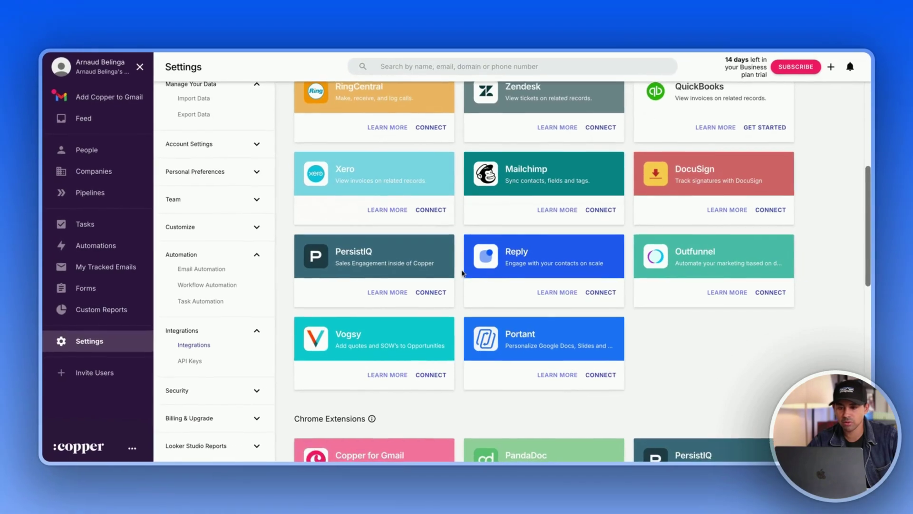
pyautogui.scroll(5, 464, 272)
pyautogui.scroll(2, 461, 266)
pyautogui.scroll(-5, 460, 241)
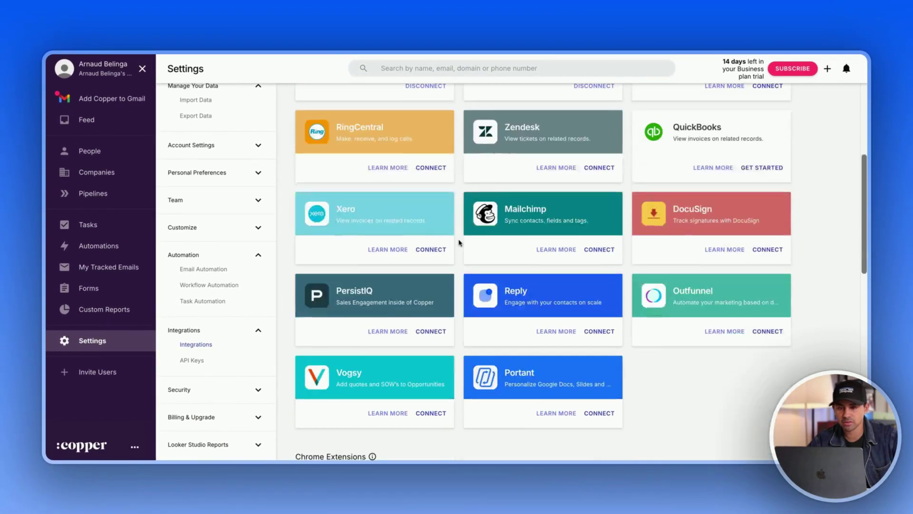
pyautogui.scroll(2, 459, 243)
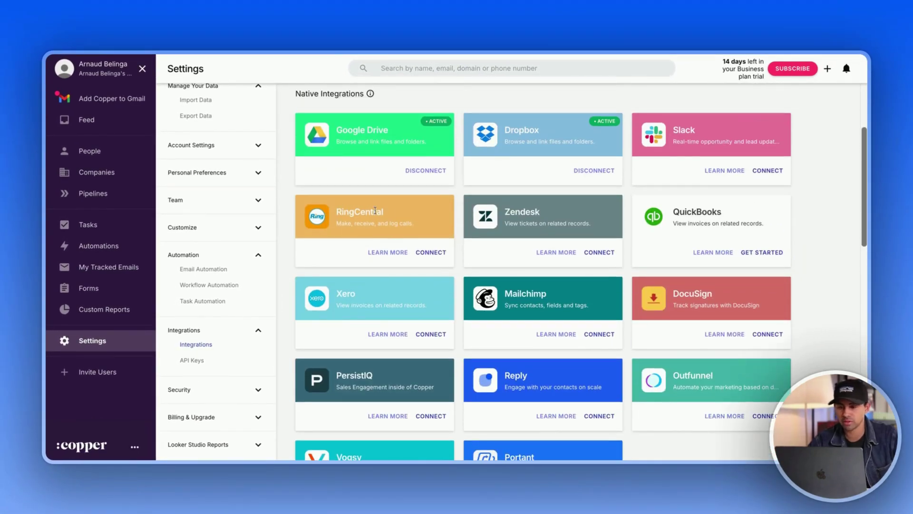
pyautogui.scroll(-2, 523, 278)
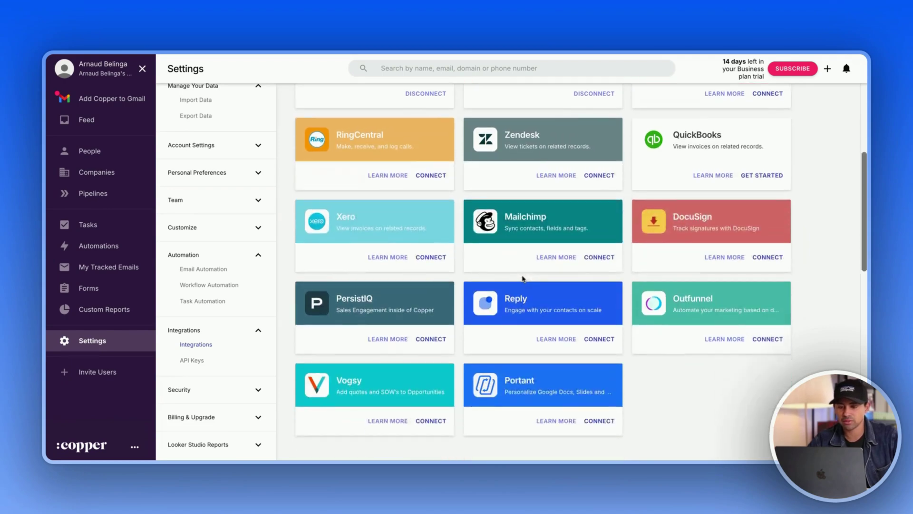
pyautogui.scroll(-2, 515, 229)
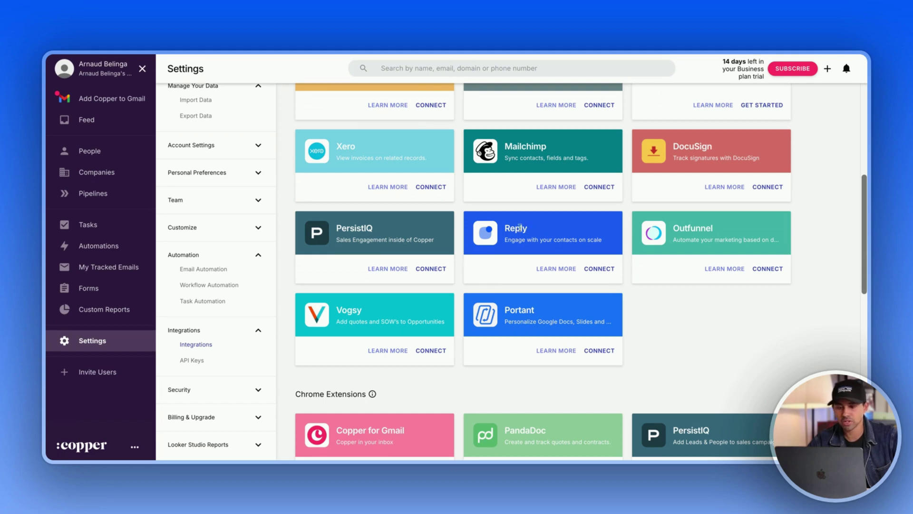
pyautogui.scroll(-15, 538, 224)
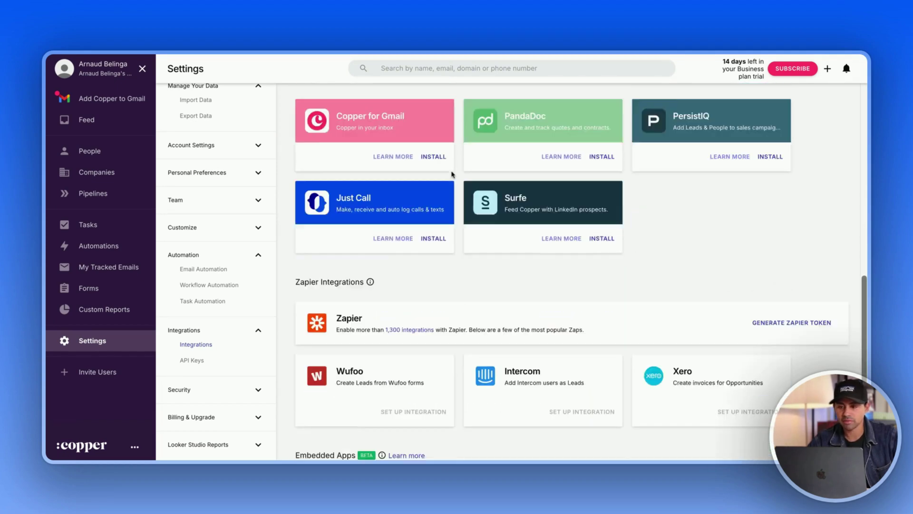
pyautogui.scroll(3, 452, 174)
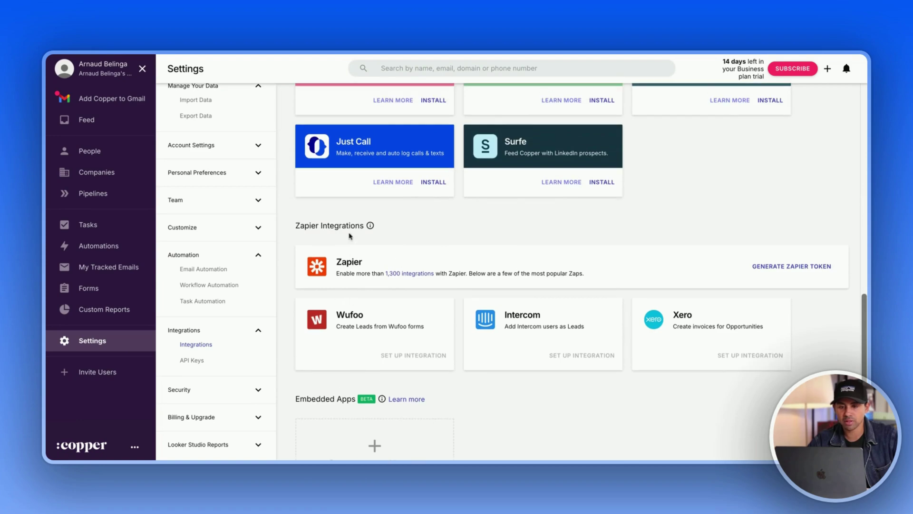
pyautogui.scroll(4, 543, 338)
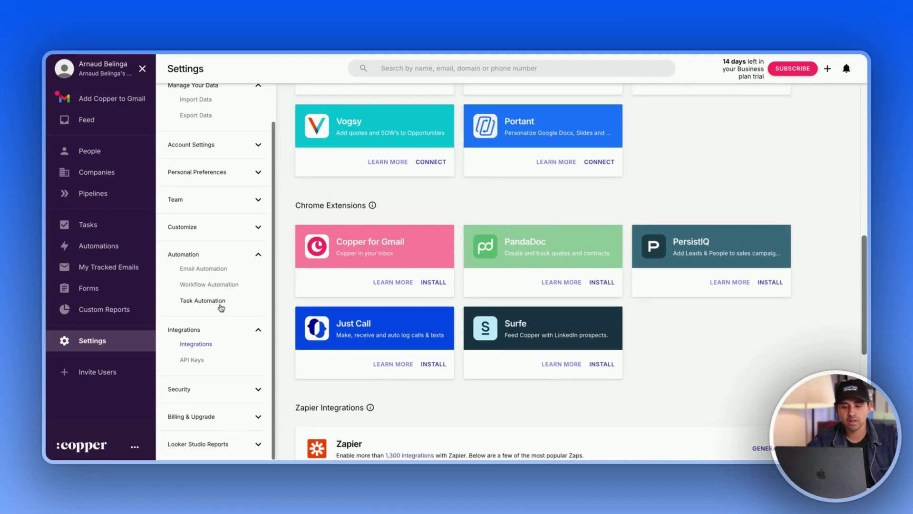
pyautogui.click(202, 330)
# - Visit Tasks, Pipelines and People, then open the Add Copper to Gmail page
pyautogui.scroll(1, 206, 352)
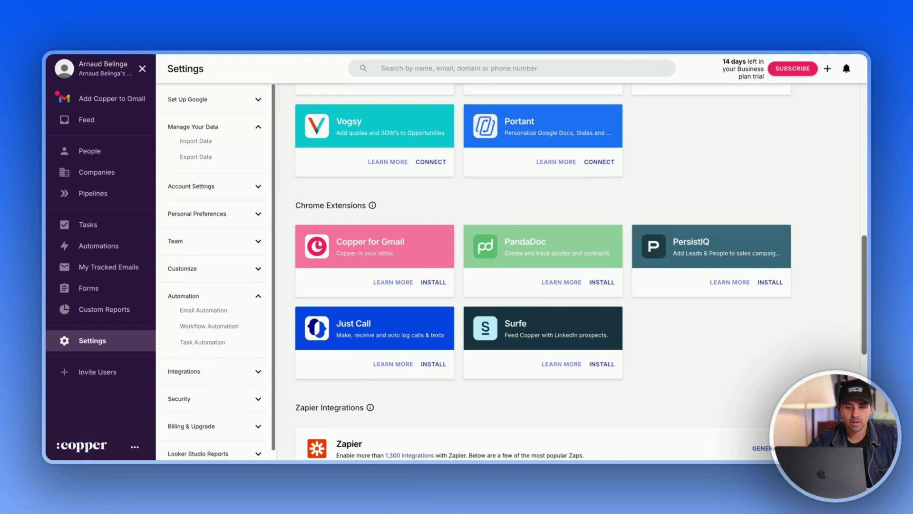
pyautogui.click(105, 226)
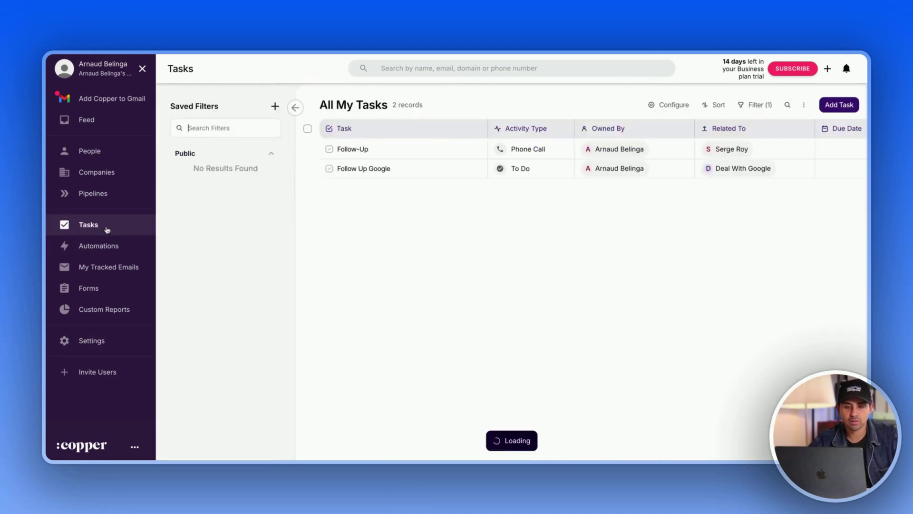
pyautogui.click(105, 192)
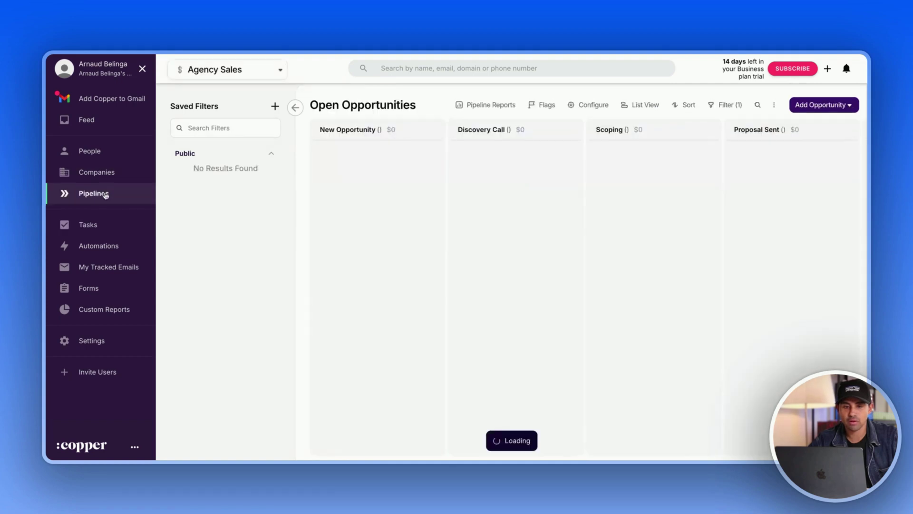
pyautogui.click(107, 150)
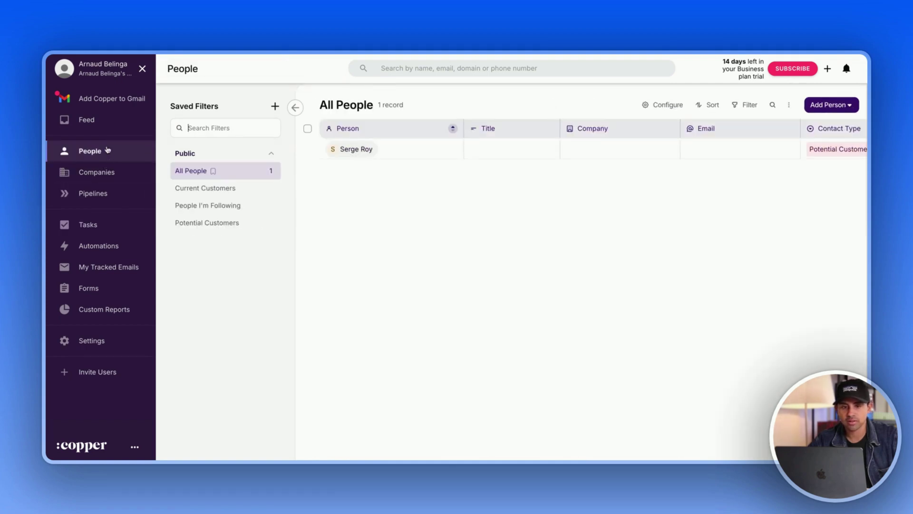
pyautogui.click(111, 100)
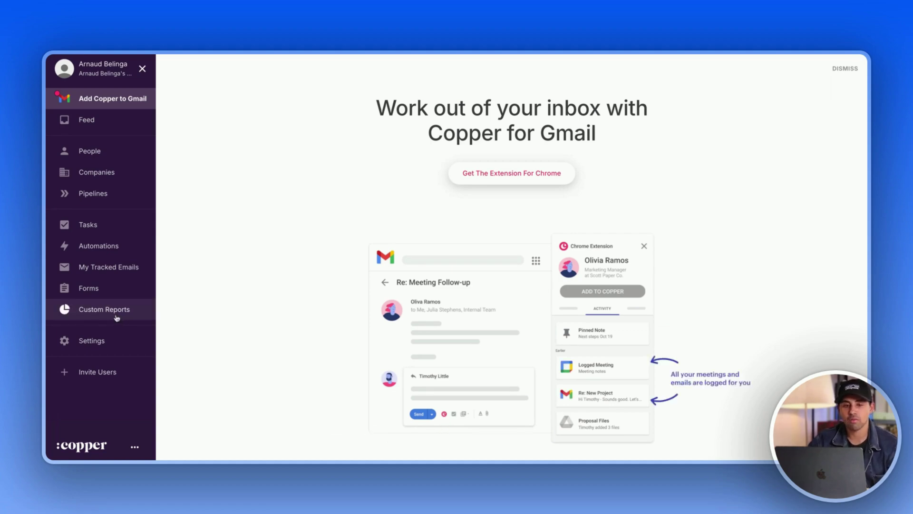
# - Go back to People to see All People with its one Potential Customer contact
pyautogui.click(100, 153)
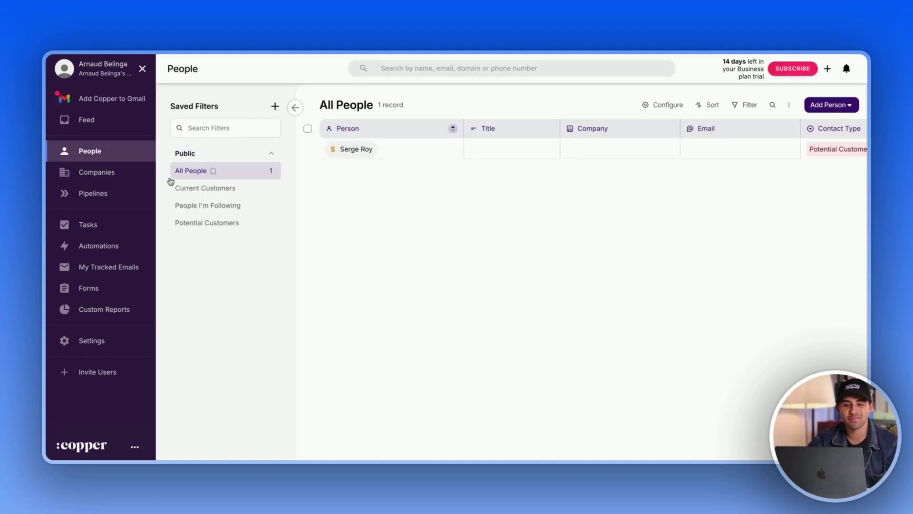